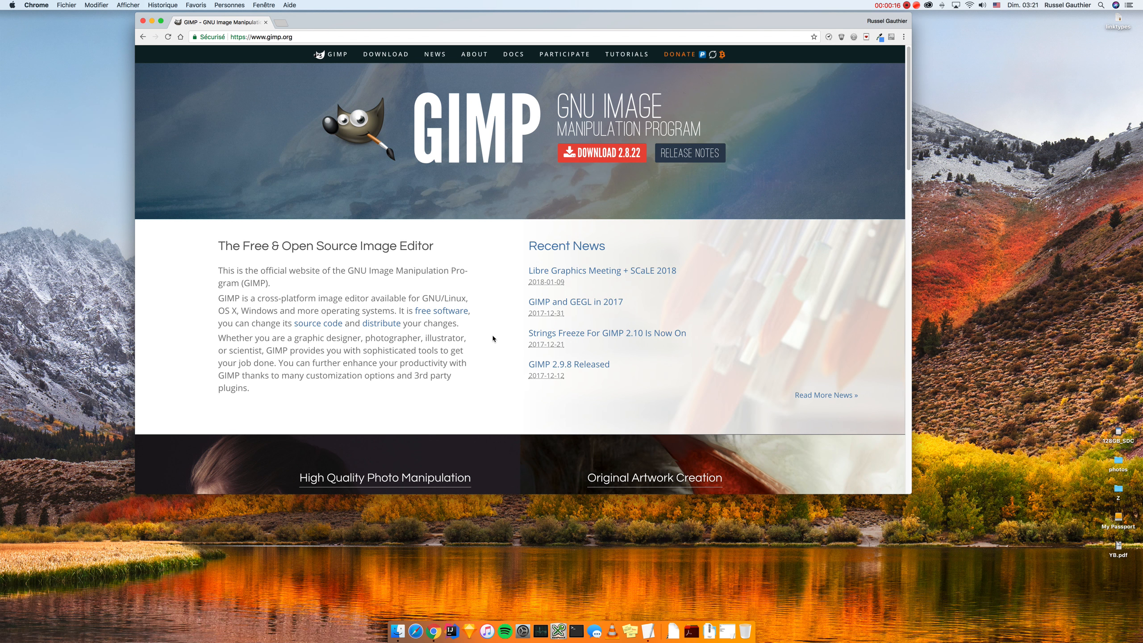
Step: Launch GIMP through Spotlight search
key("super+space")
type("gimp")
key("Return")
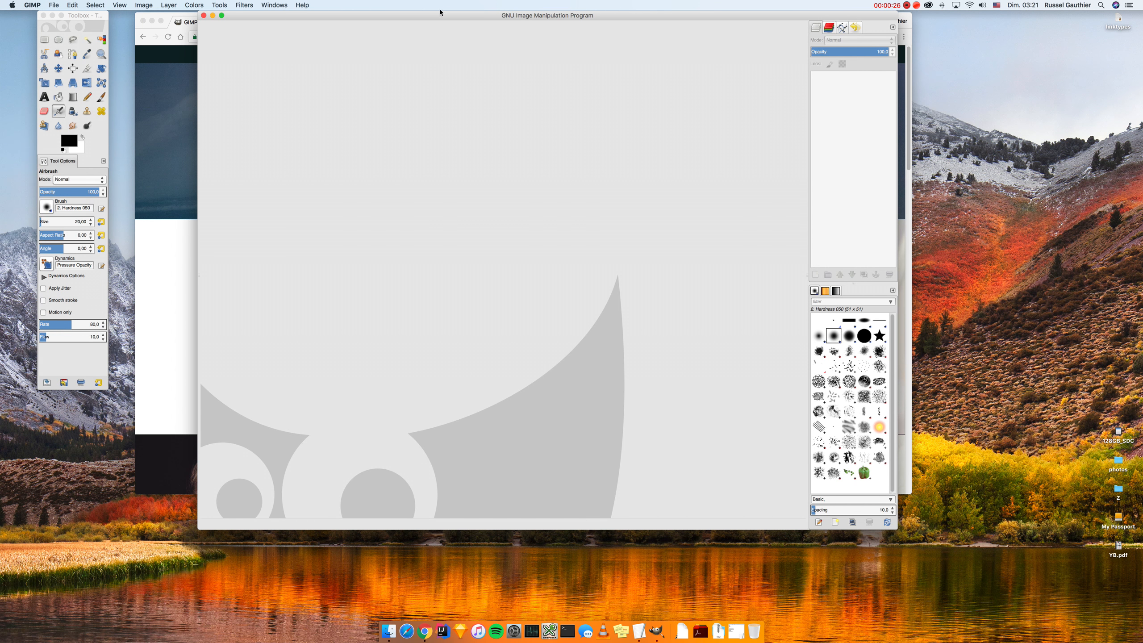
Step: Open the yearbook scan YB_Page_006.jpg from the Recently Used files
left_click_drag(437, 15, 390, 8)
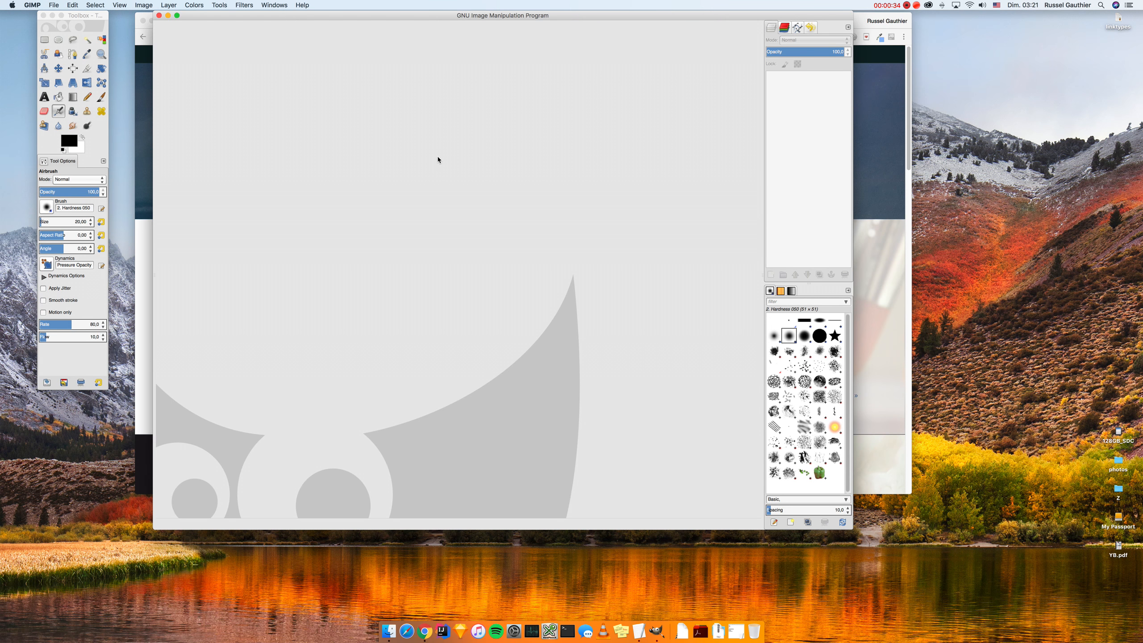
left_click_drag(416, 20, 397, 13)
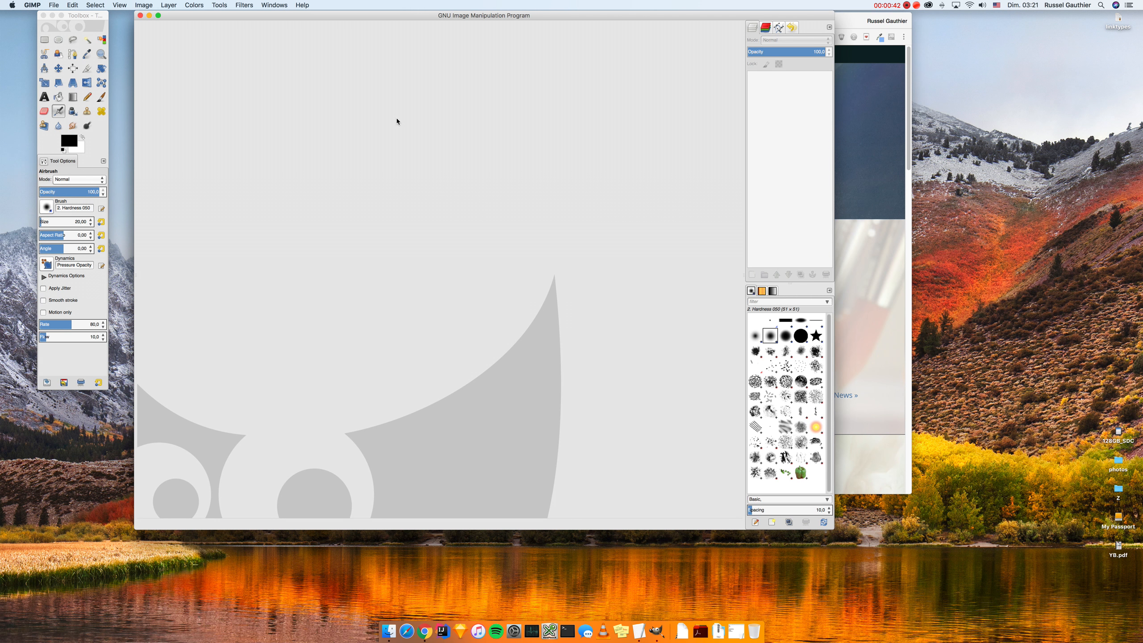
left_click(53, 5)
left_click(56, 26)
left_click(57, 33)
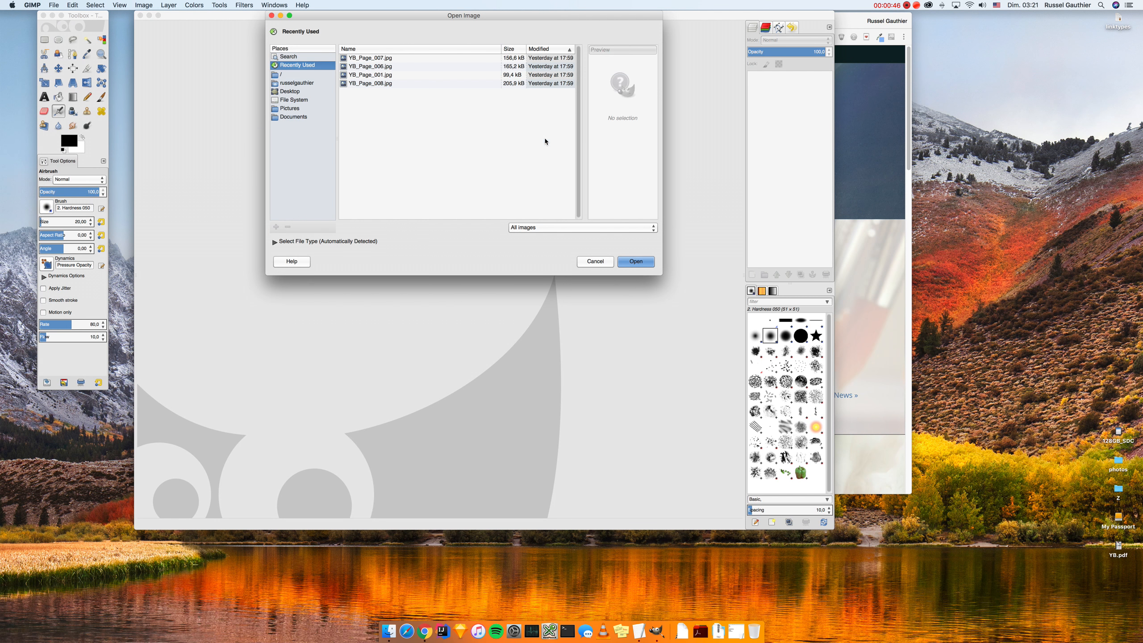
double_click(370, 67)
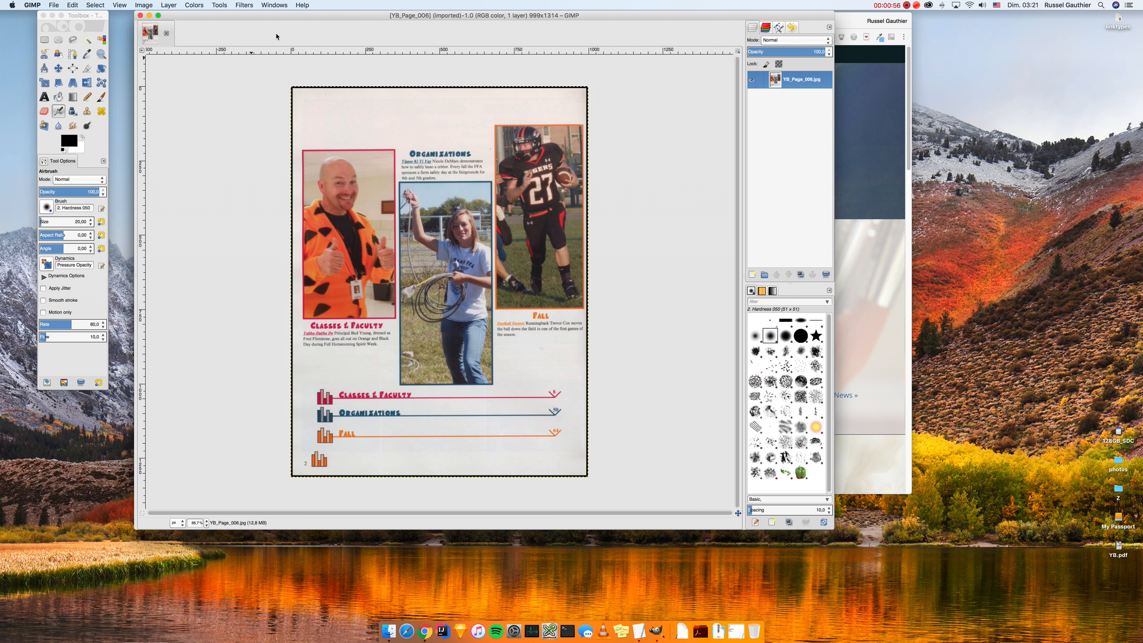
Step: Start the Filters > Web > Image Map plug-in and maximize its window
left_click(247, 5)
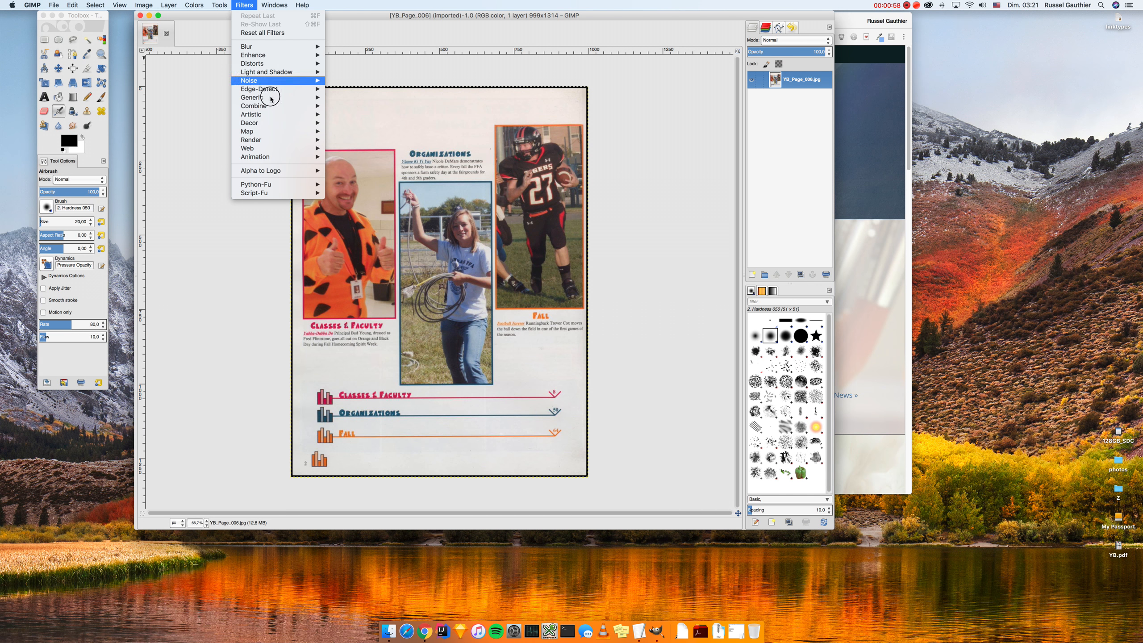
mouse_move(288, 150)
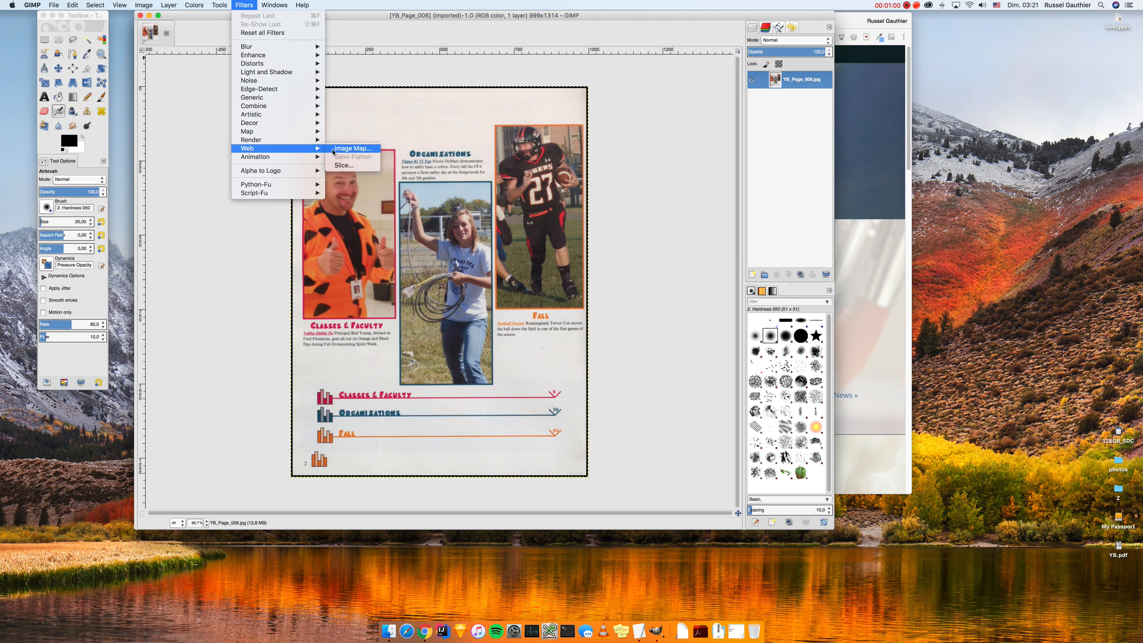
left_click(332, 150)
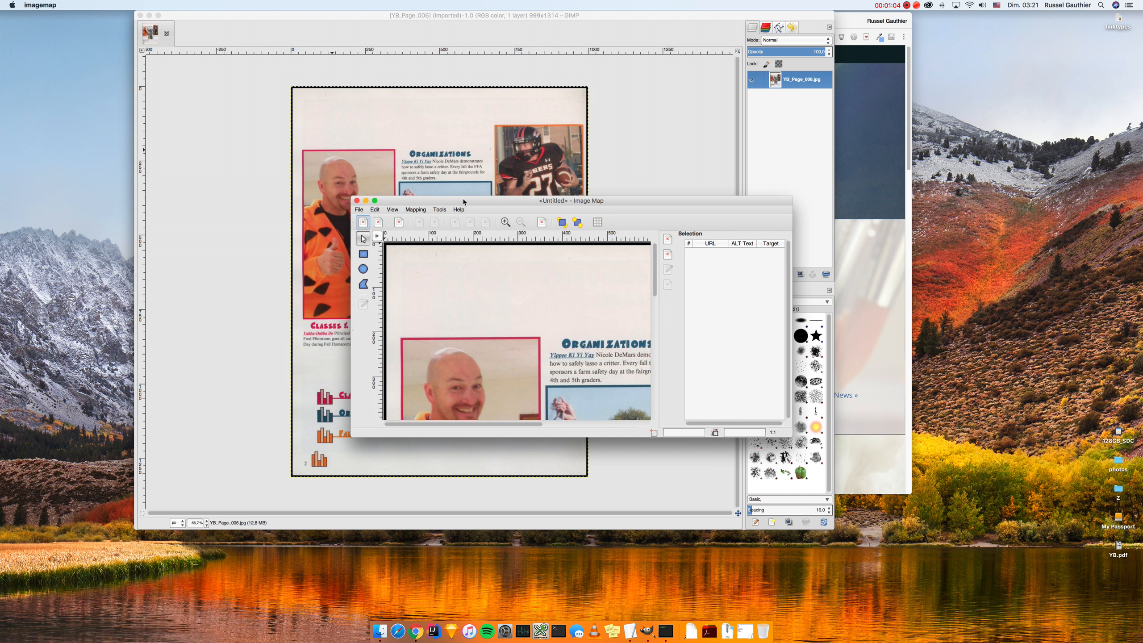
double_click(463, 203)
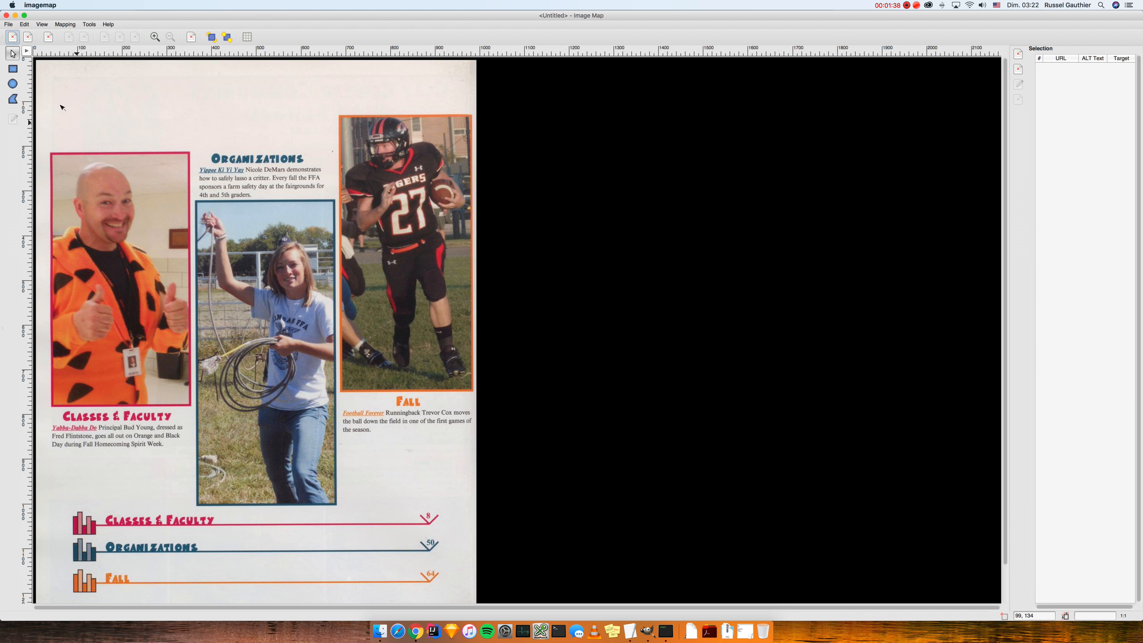
Step: Draw a rectangle around the top-left photo as area 1
left_click(12, 69)
mouse_move(53, 156)
left_mouse_down()
mouse_move(139, 227)
mouse_move(165, 392)
mouse_move(187, 402)
left_mouse_up()
left_click(187, 403)
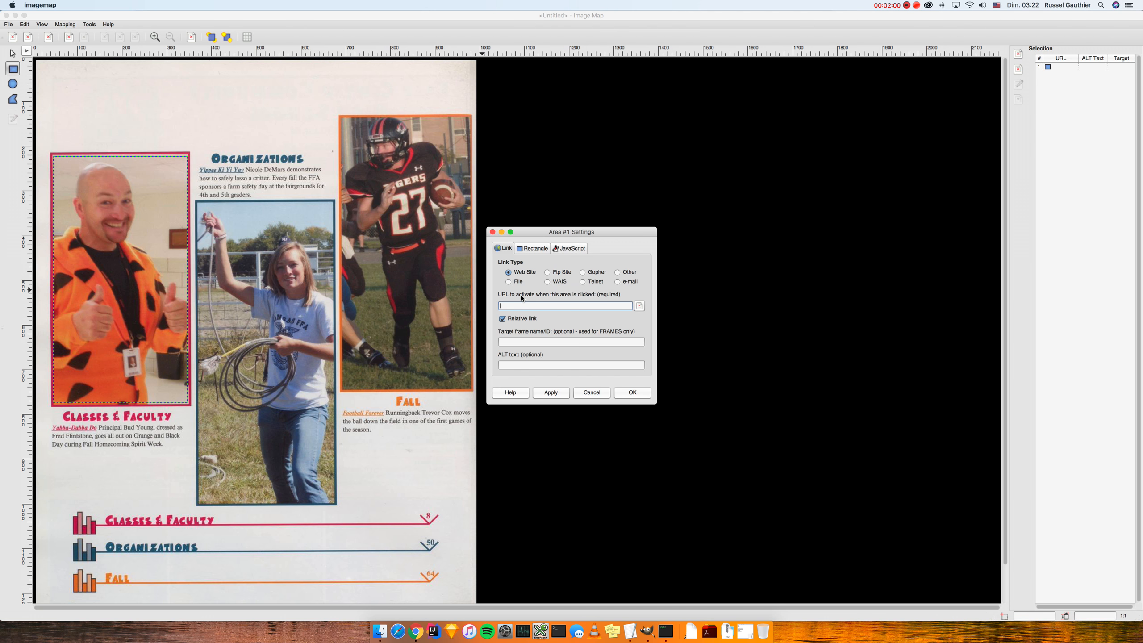
key("super+Tab")
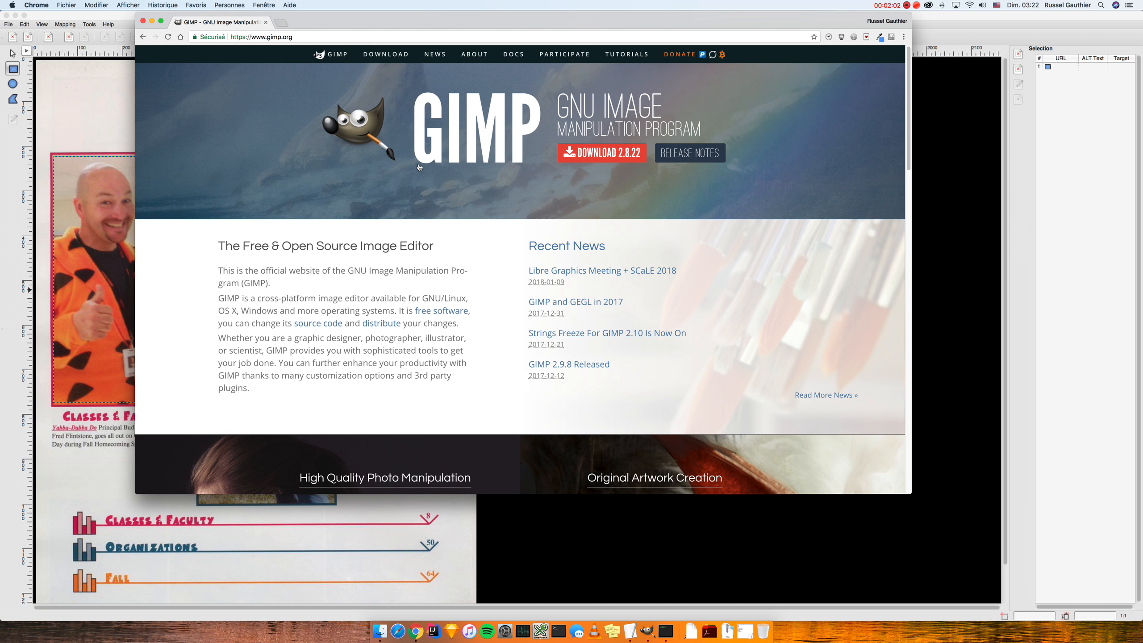
left_click(281, 24)
type("car")
key("Return")
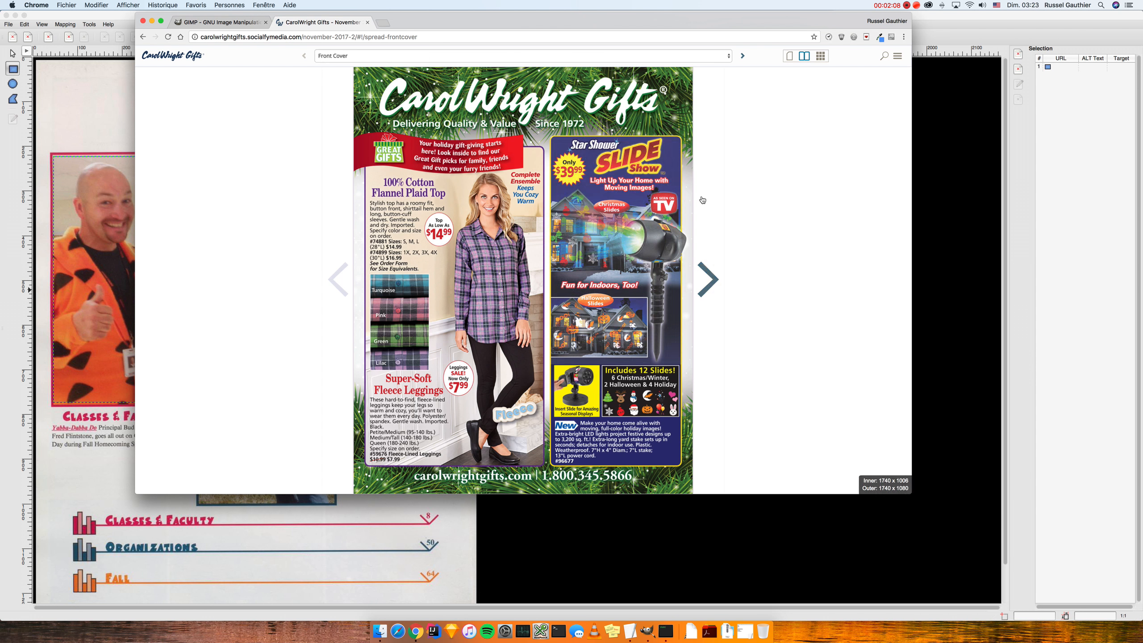
left_click(717, 279)
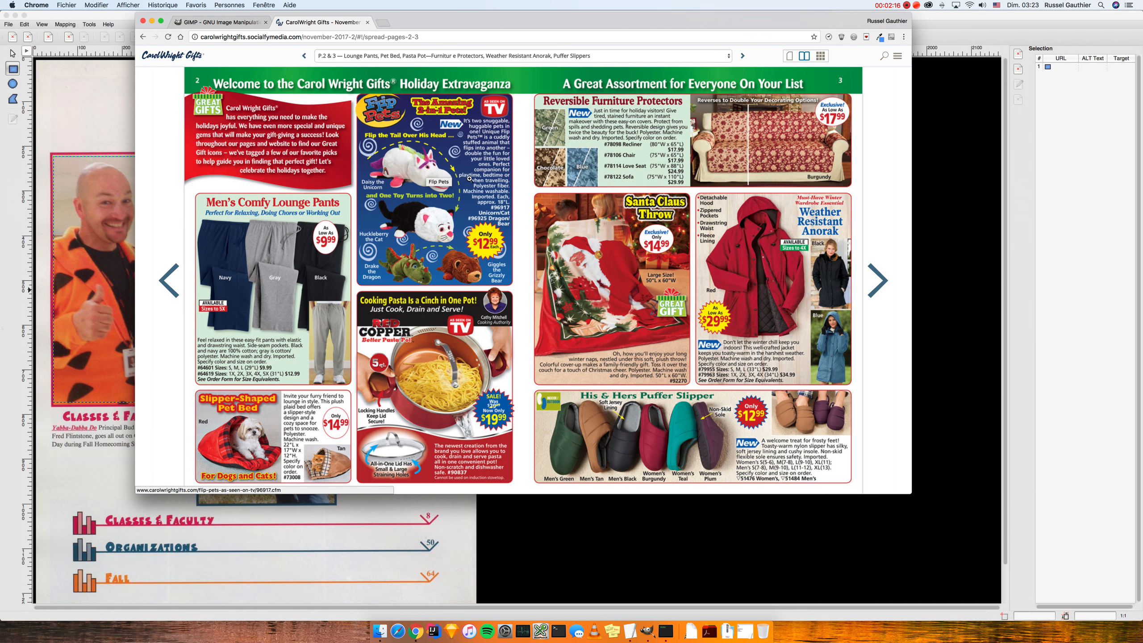
left_click(418, 178)
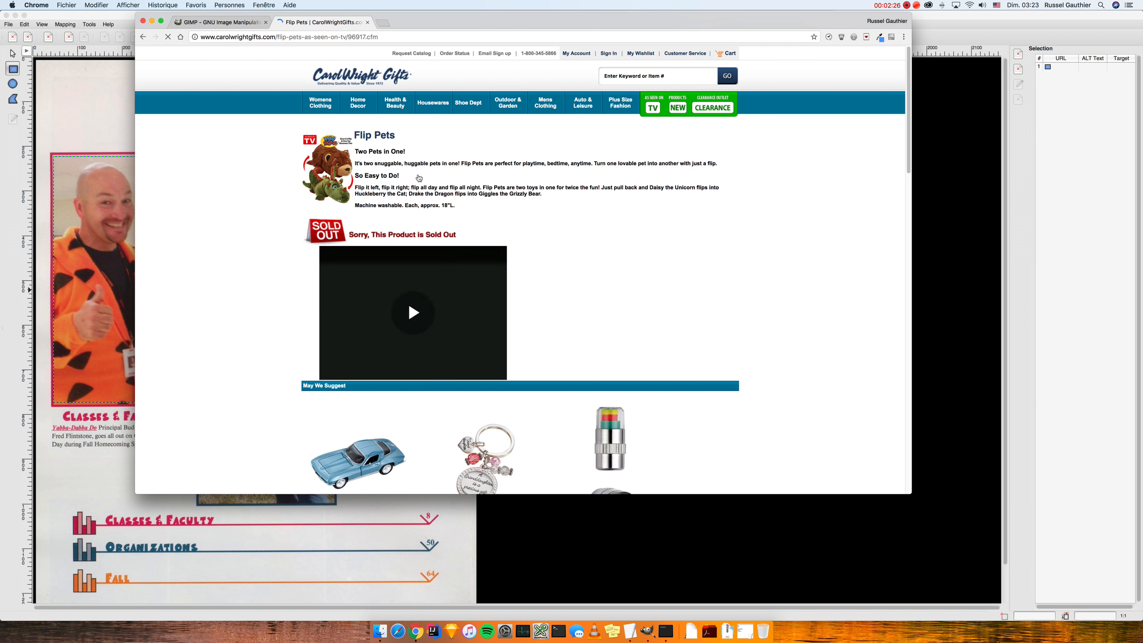
key("super+Left")
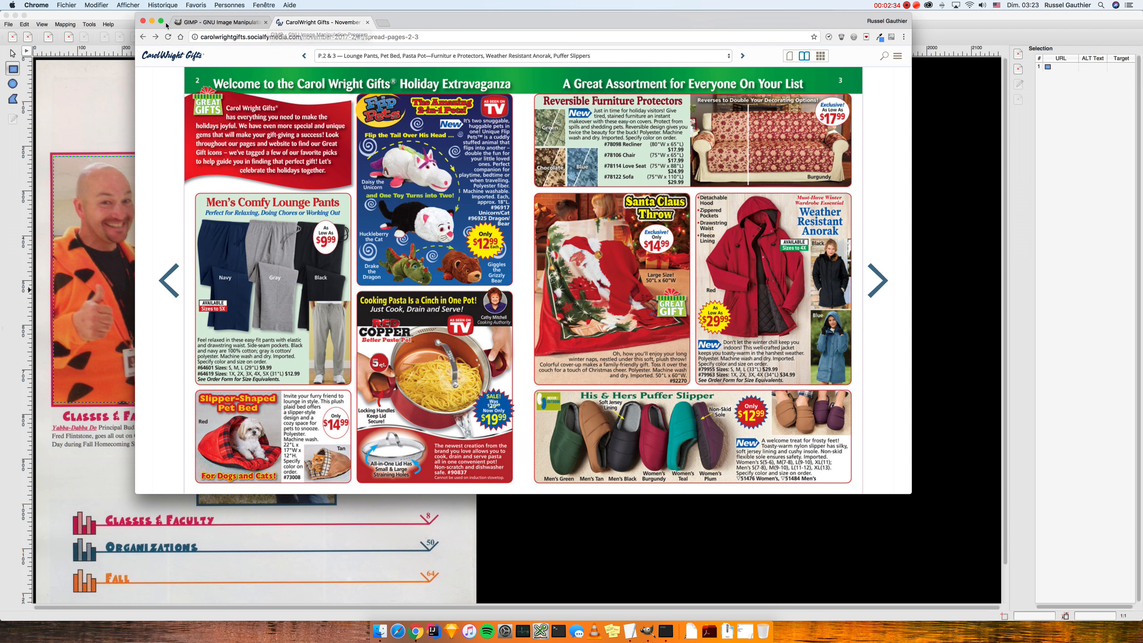
left_click(152, 21)
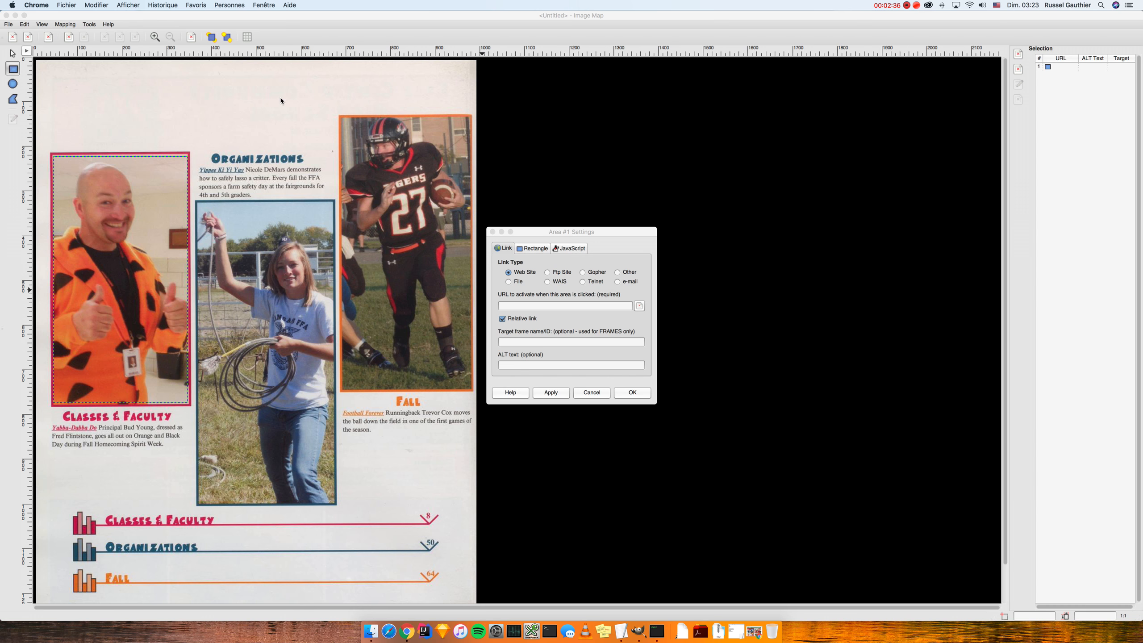
Step: Select area 1 in the Image Map editor with the Arrow tool
left_click(282, 106)
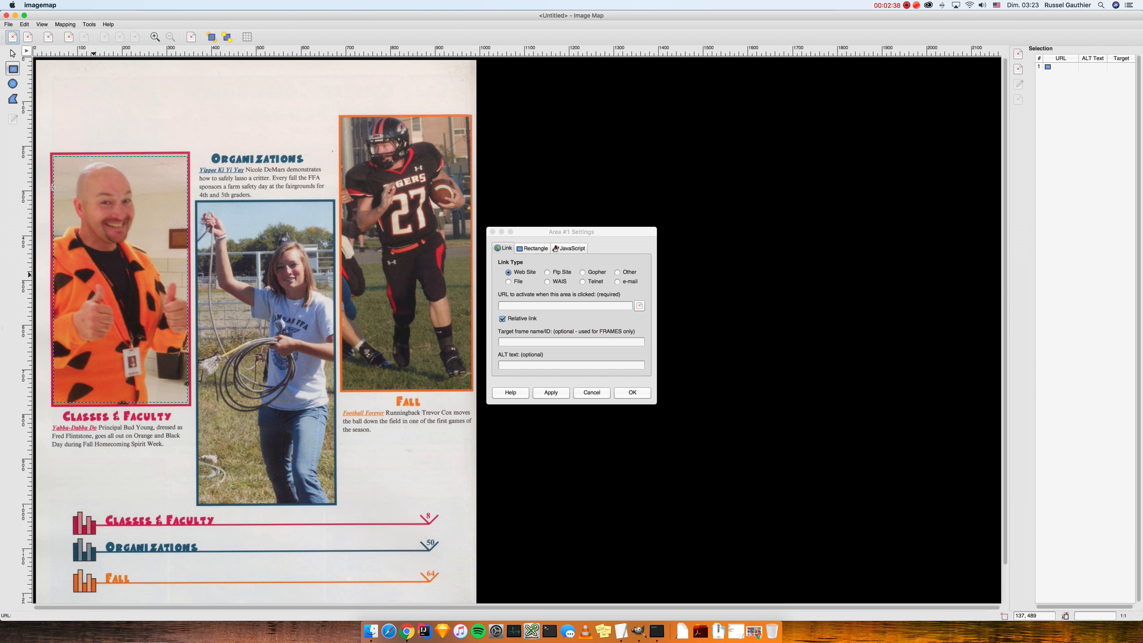
left_click(13, 53)
left_click(128, 225)
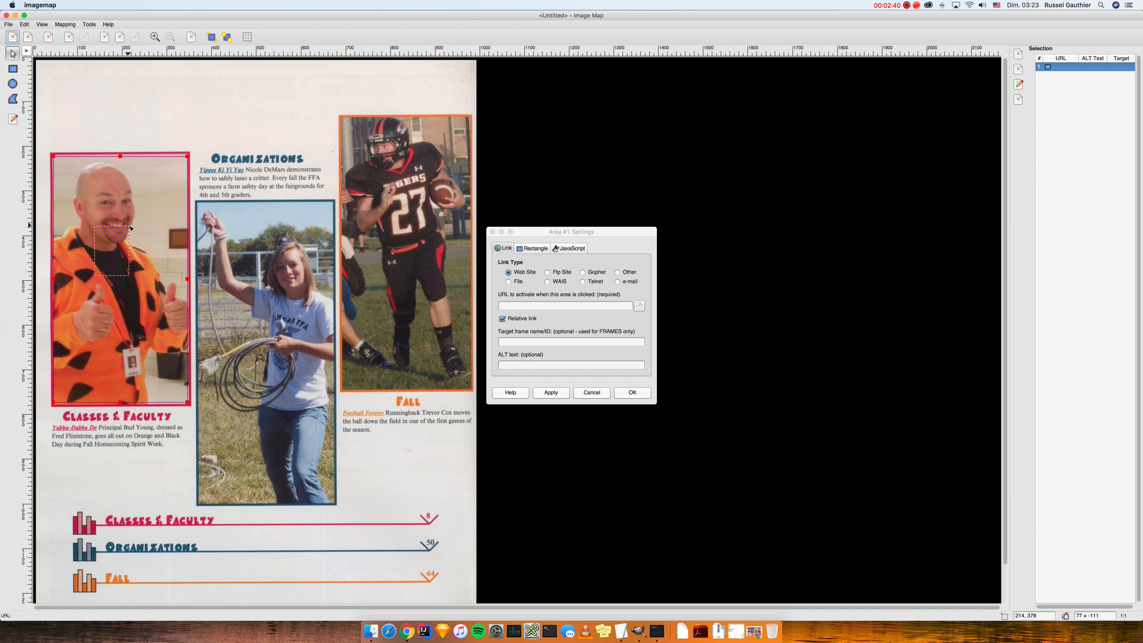
left_click_drag(168, 252, 137, 253)
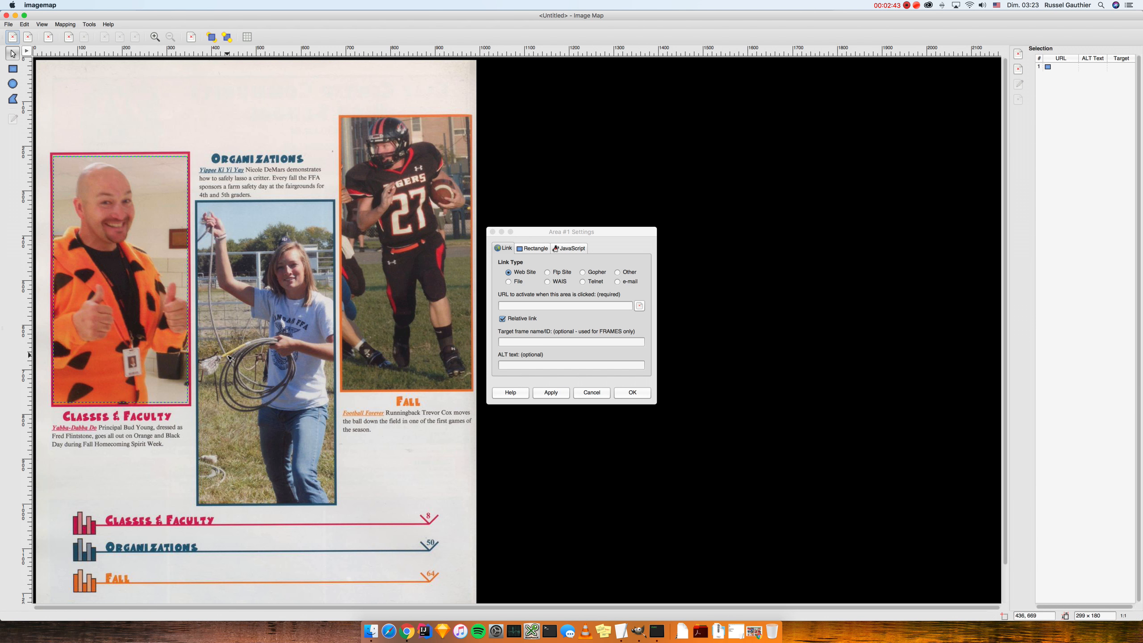
left_click(137, 253)
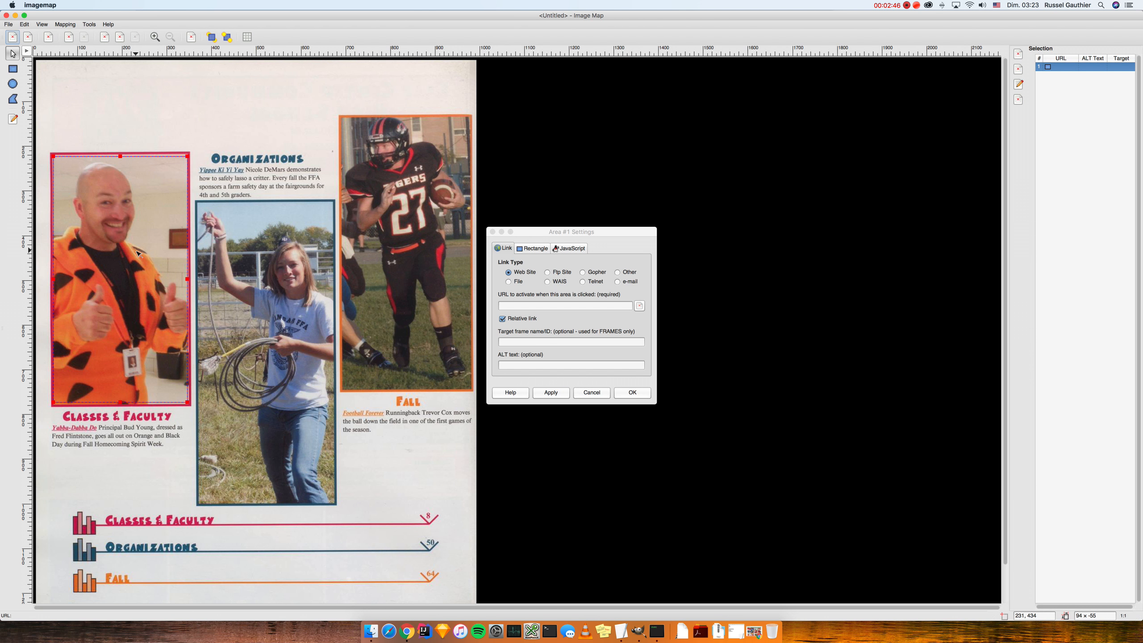
Step: Clear area 1's URL field so the link type becomes Other
left_click(523, 309)
left_click(522, 366)
left_click(522, 304)
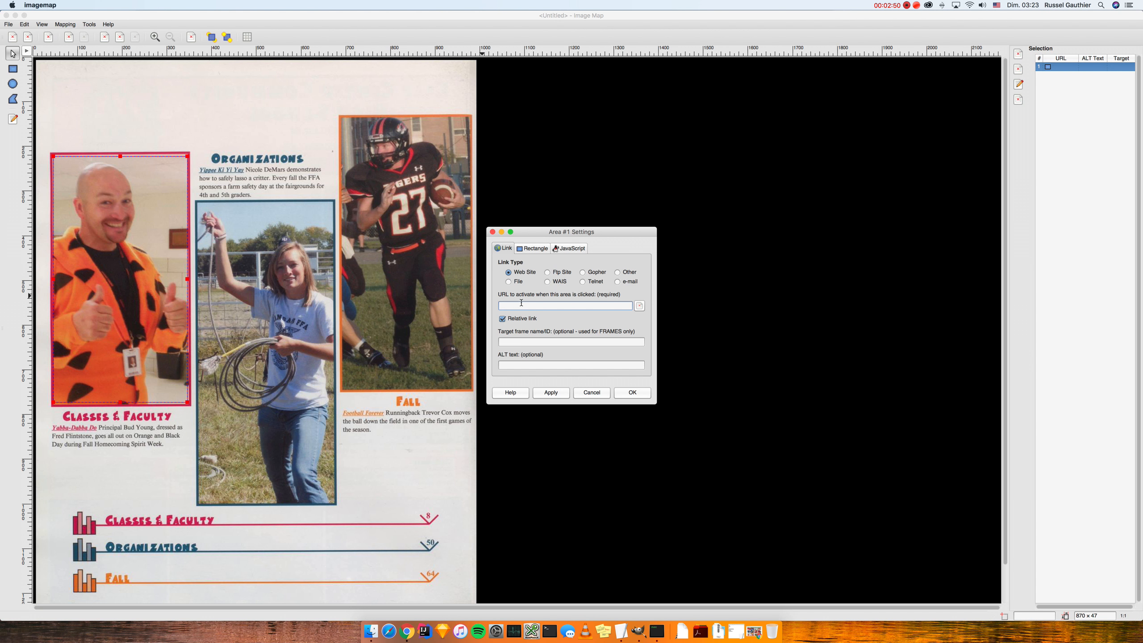
type("https://google.ca")
key("BackSpace")
key("BackSpace")
key("BackSpace")
key("BackSpace")
key("BackSpace")
key("BackSpace")
key("BackSpace")
key("BackSpace")
key("BackSpace")
key("BackSpace")
key("BackSpace")
key("BackSpace")
key("BackSpace")
key("BackSpace")
Step: Show the linktypes note in TextEdit and highlight the person:// and def:// examples
left_click(621, 636)
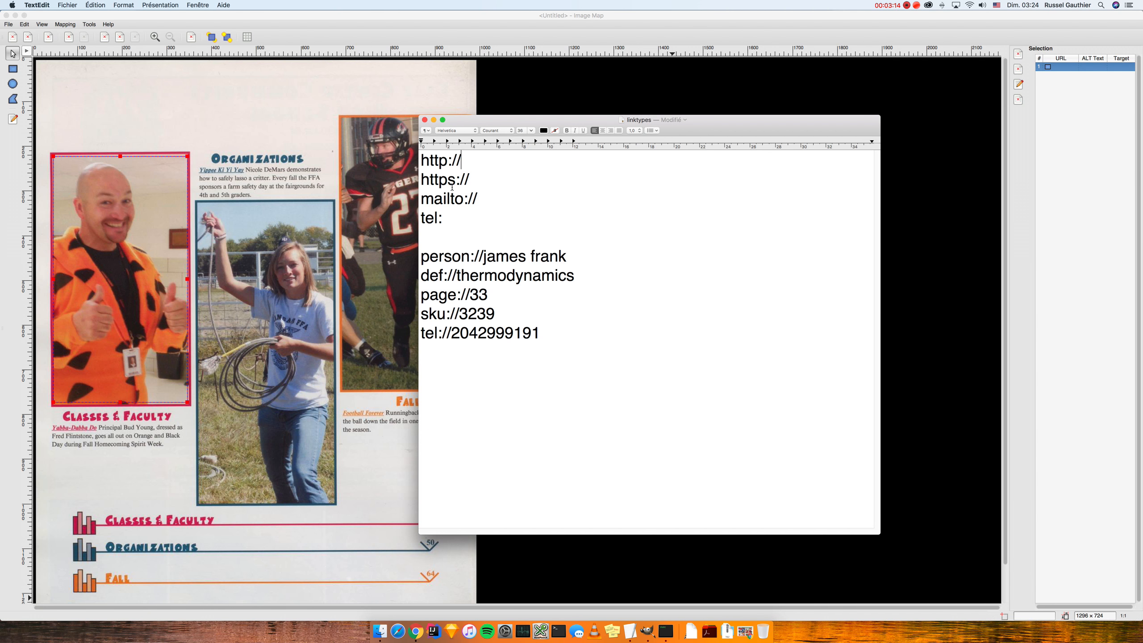
double_click(467, 265)
left_click_drag(568, 256, 483, 257)
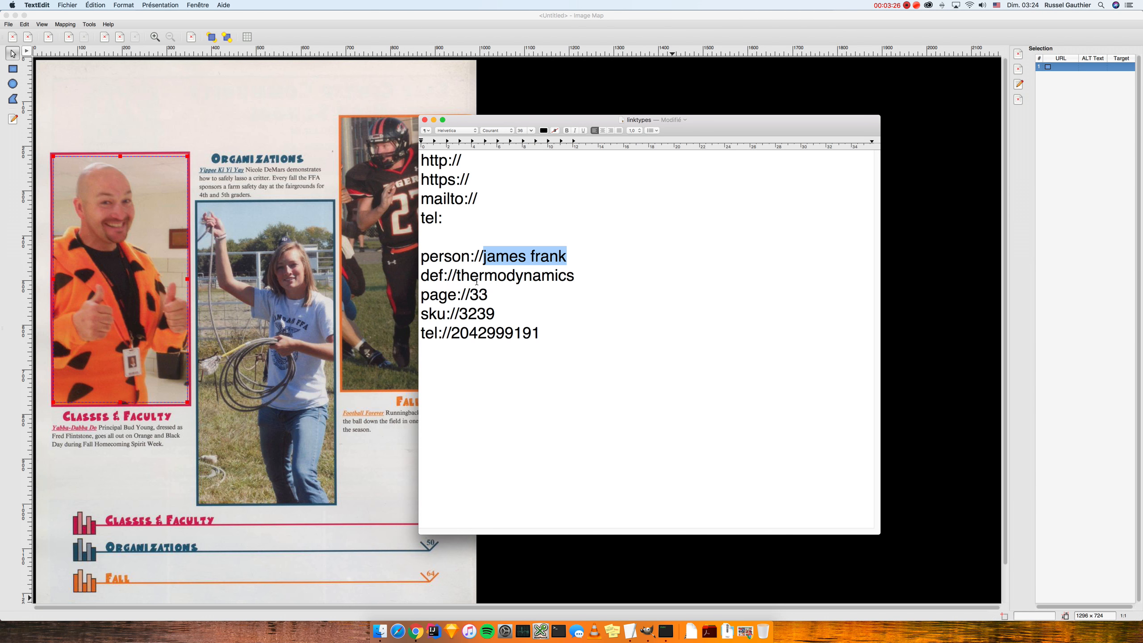
double_click(442, 273)
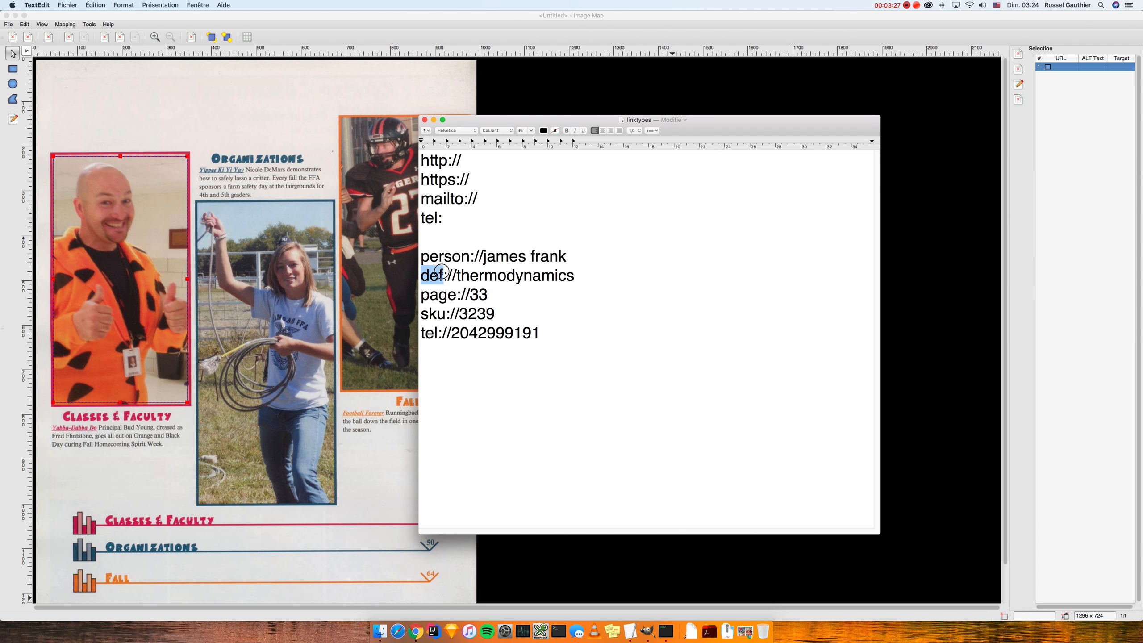
double_click(466, 277)
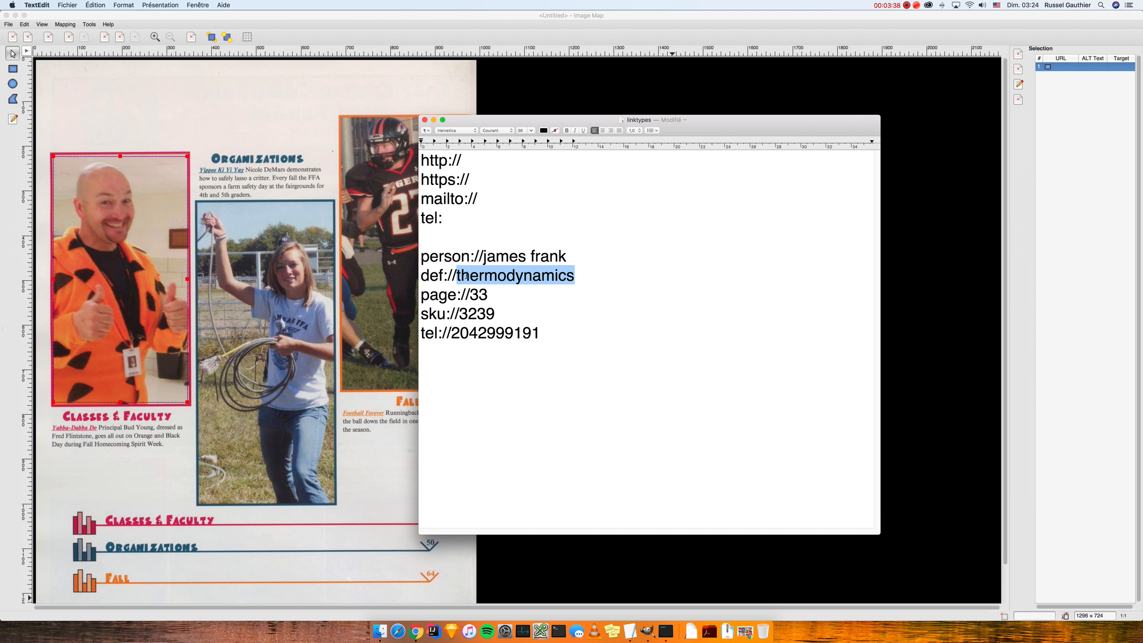
Step: Highlight the page://, sku:// and tel:// prefixes in the note
double_click(448, 296)
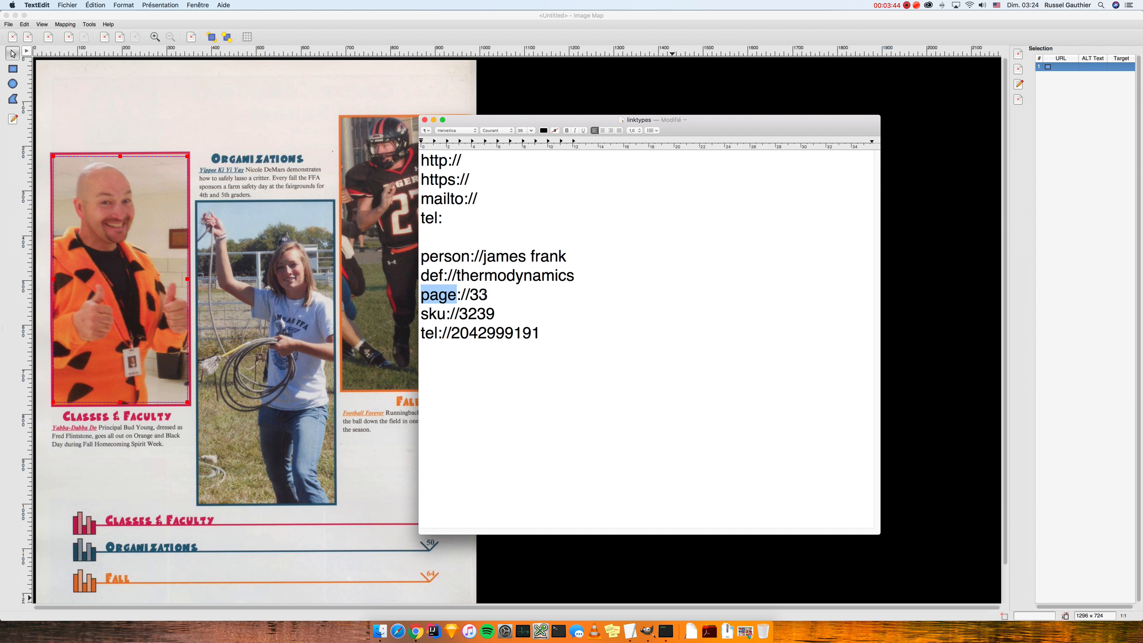
left_click(489, 297)
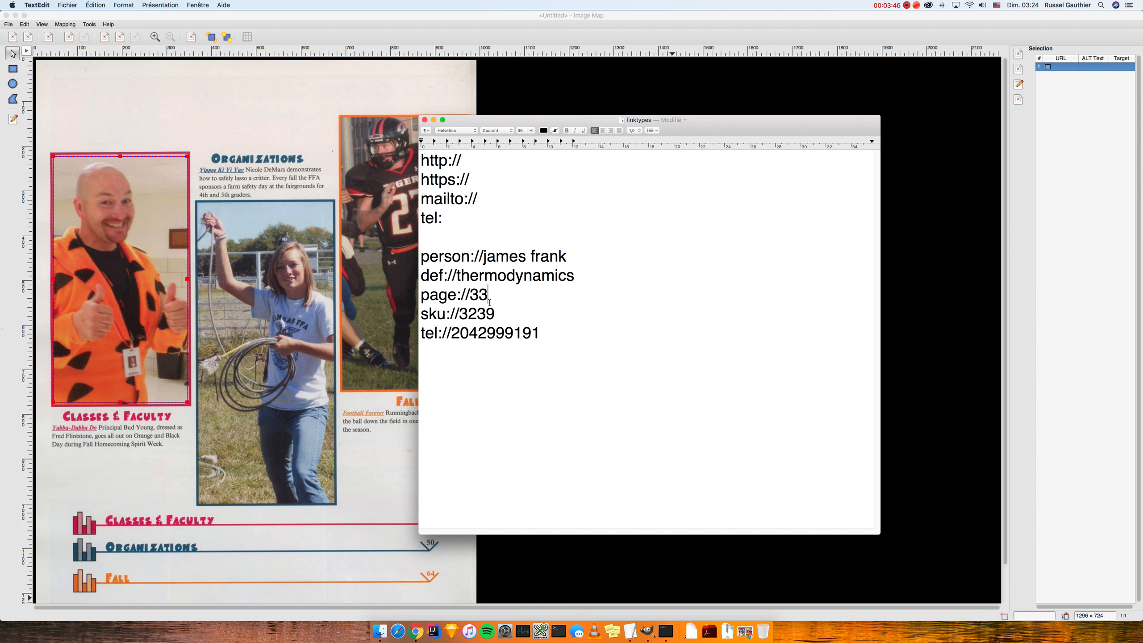
double_click(433, 315)
double_click(431, 332)
Step: Select the block of custom link examples in the linktypes note
left_click(619, 309)
left_click_drag(577, 351, 384, 115)
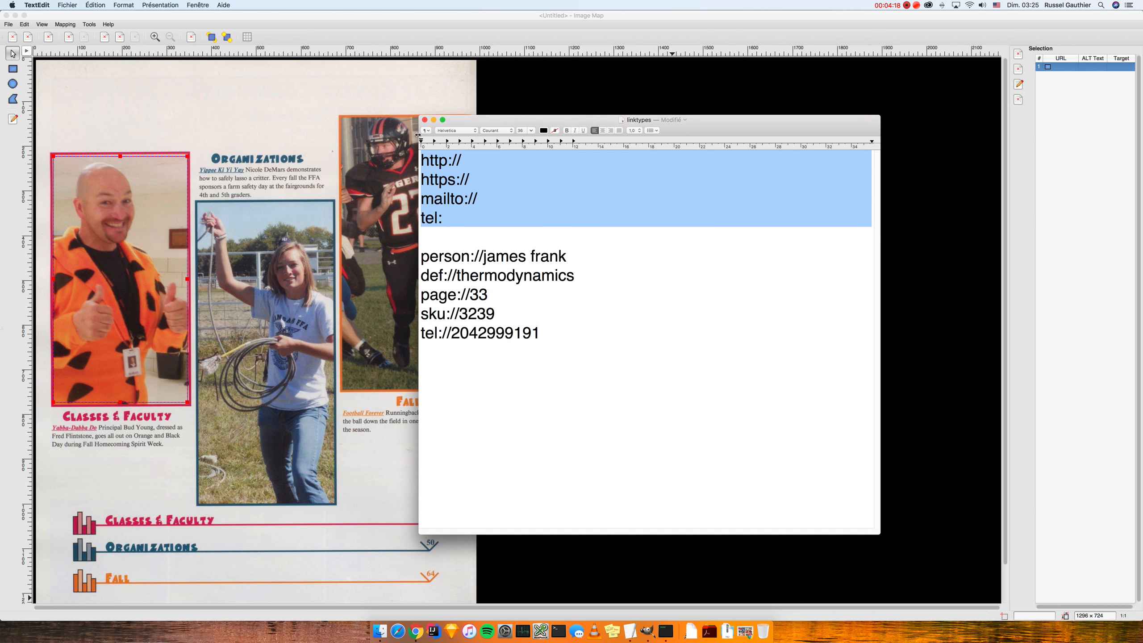
left_click_drag(586, 225, 401, 264)
left_click(595, 311)
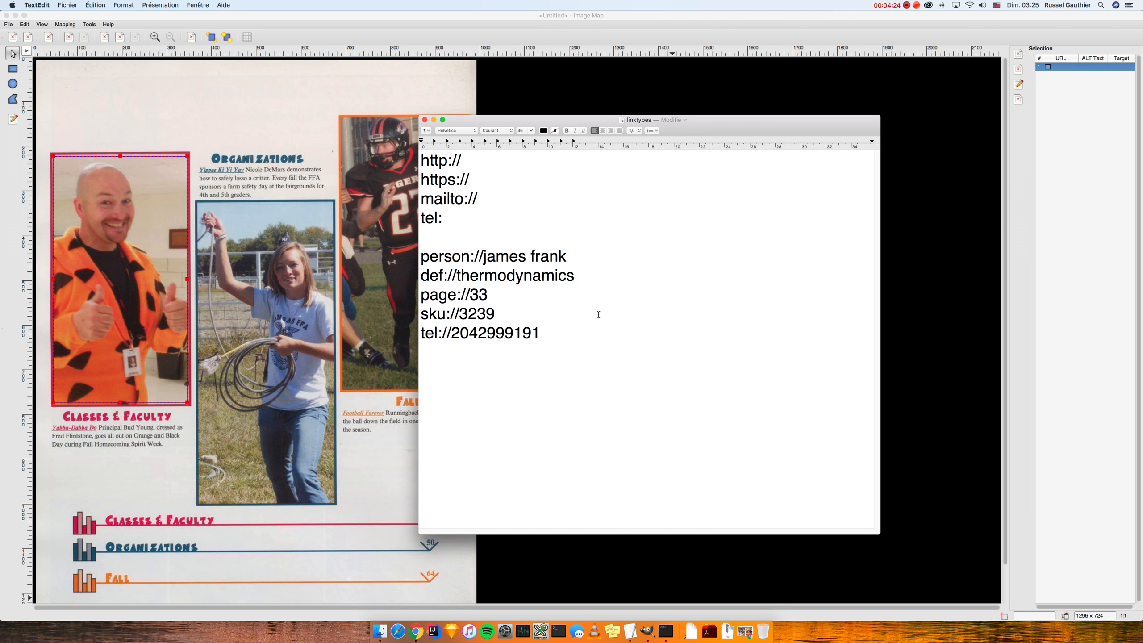
left_click_drag(559, 335, 409, 265)
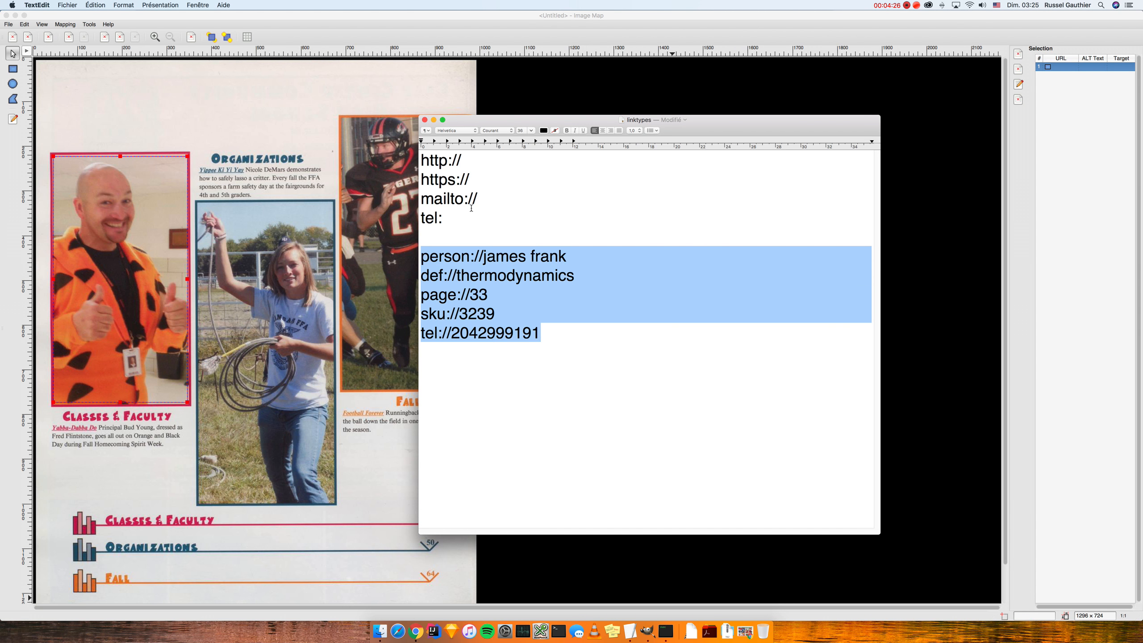
Step: Select the standard http, https, mailto and tel prefixes, then return to the Image Map window
left_click(478, 194)
left_click_drag(479, 182, 421, 157)
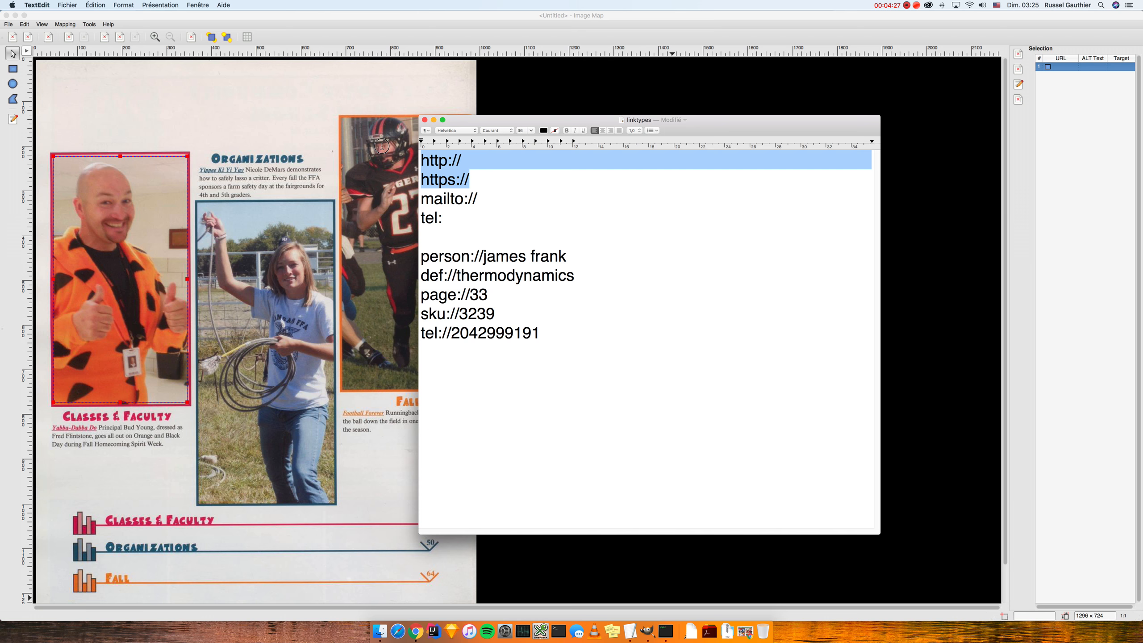
left_click(550, 257)
left_click_drag(488, 225, 362, 89)
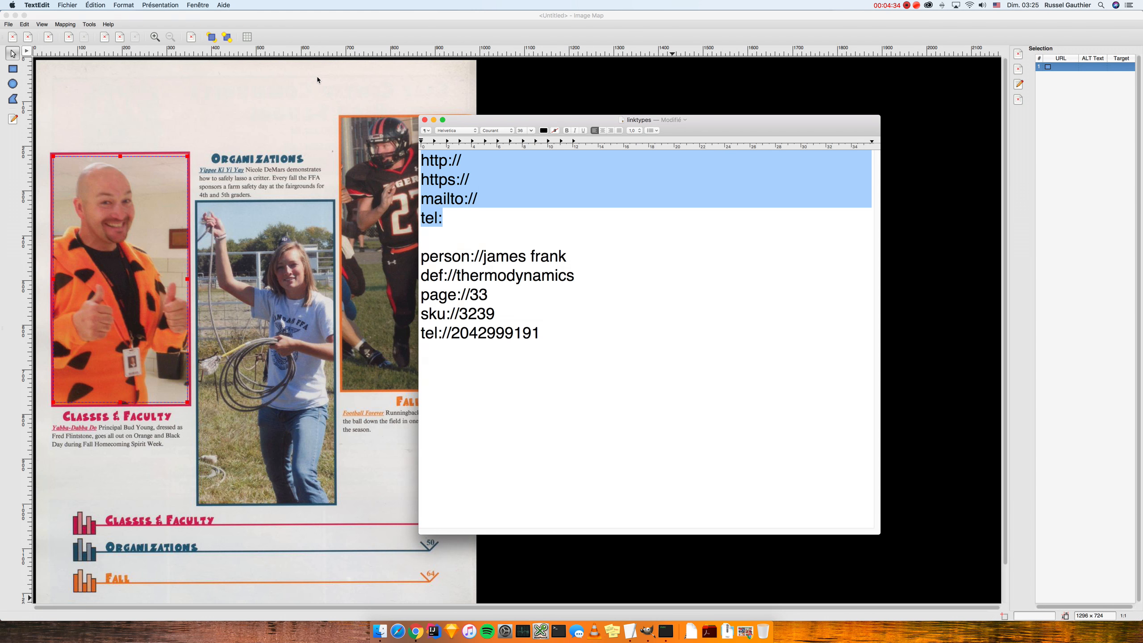
left_click(305, 93)
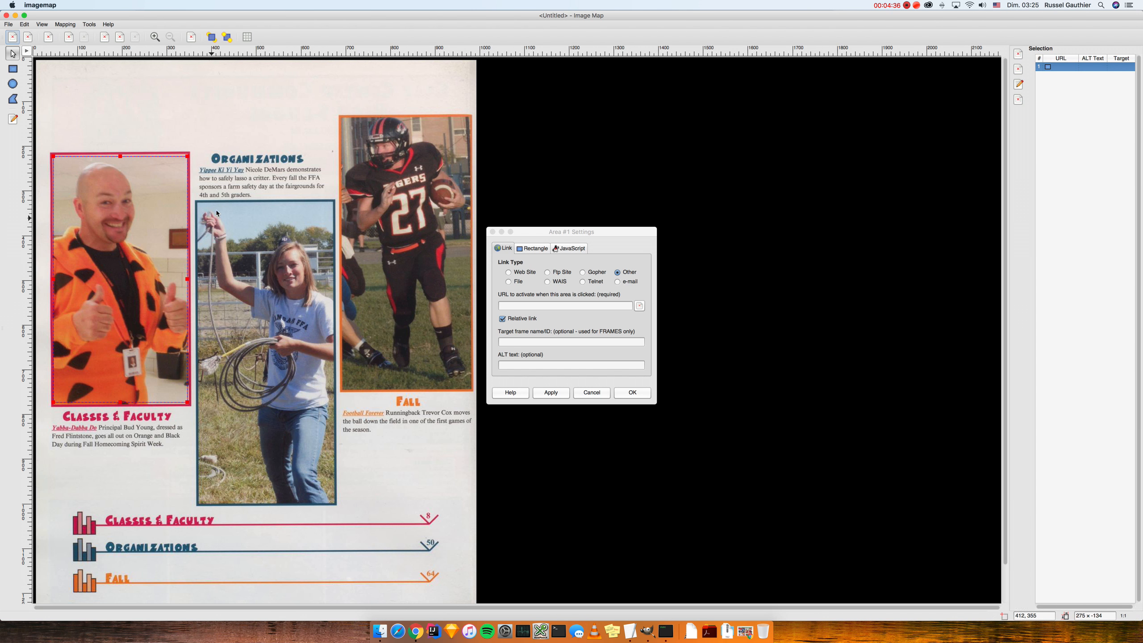
Step: Give area 1 a person:// URL with the principal's name and ALT text with his title and name
left_click(528, 235)
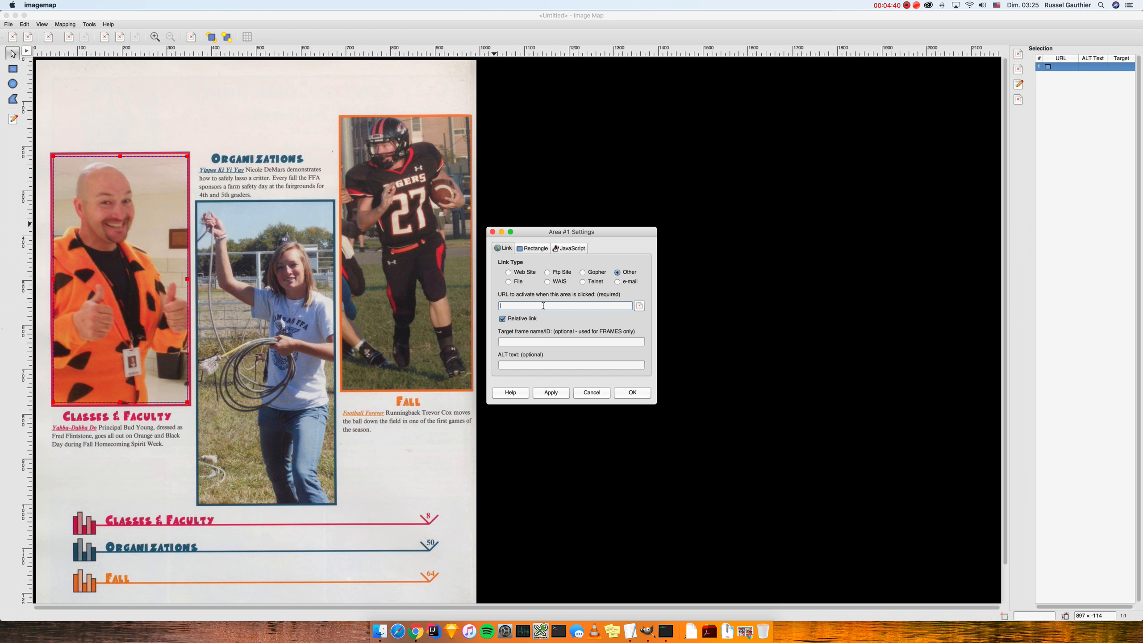
type("person:")
left_click(521, 366)
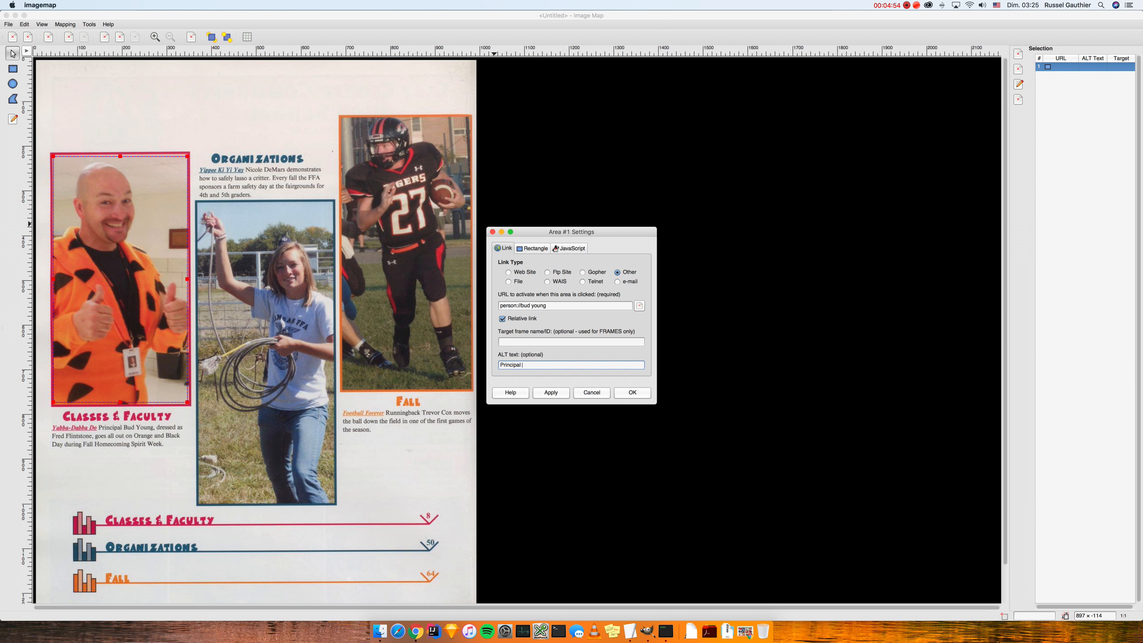
left_click(546, 391)
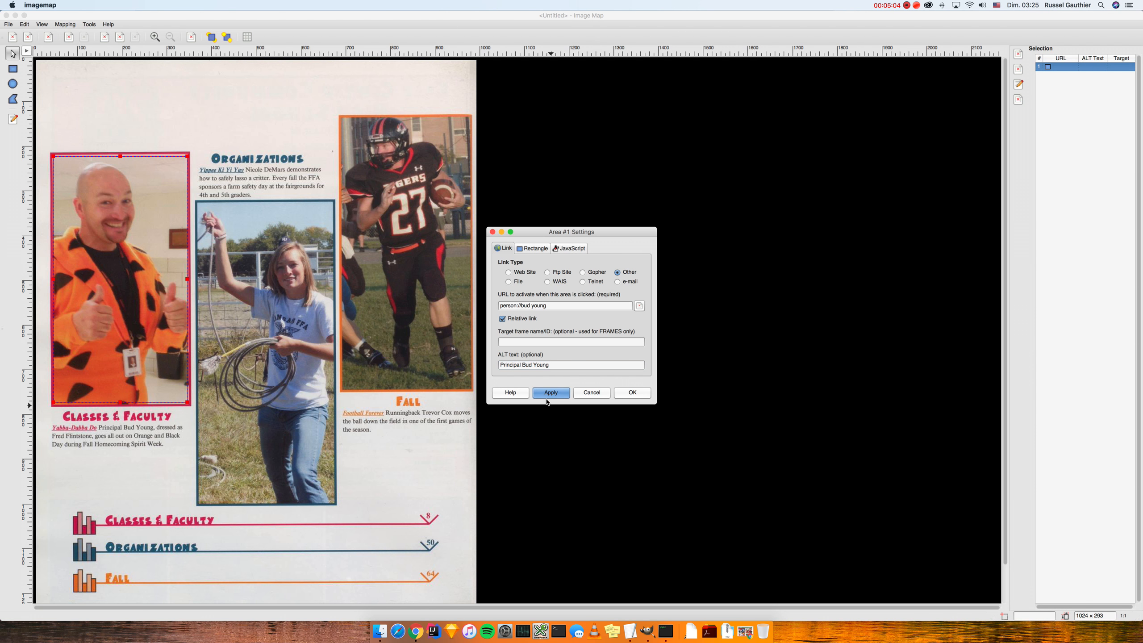
left_click(636, 393)
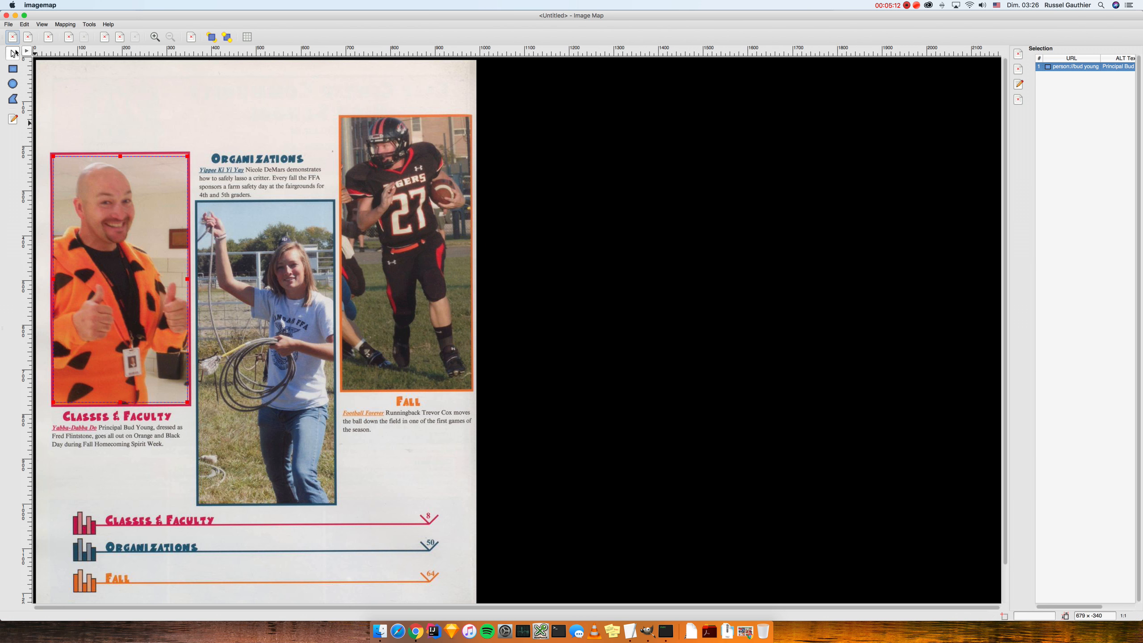
left_click(8, 24)
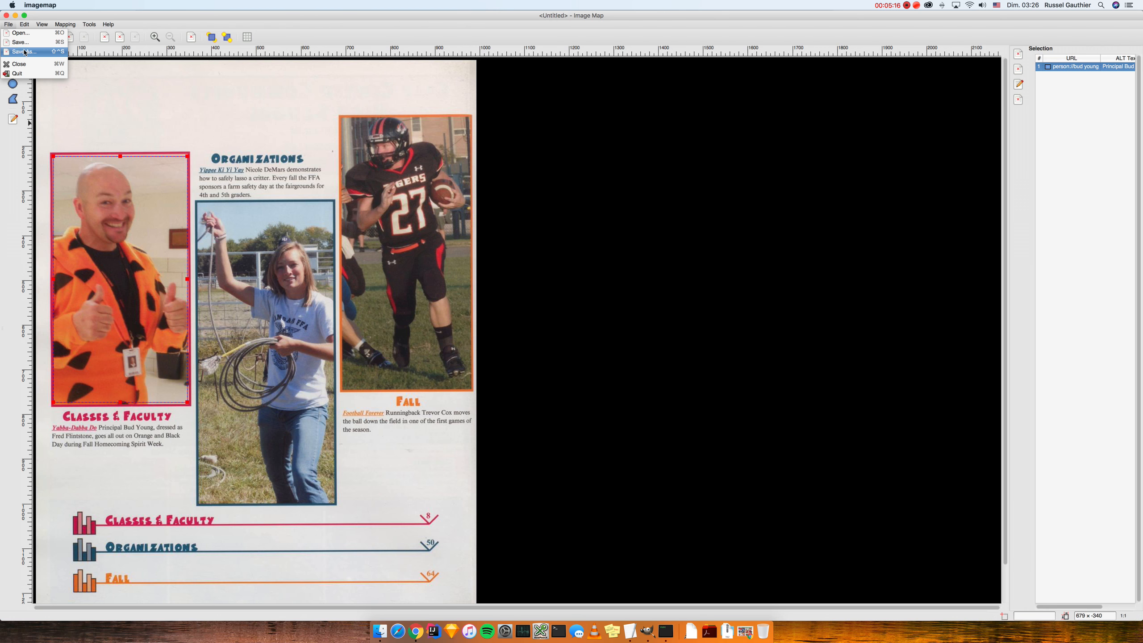
Step: Save the map as '[YB_Page_006] (imported).map' in the photos folder, replacing the old file
left_click(20, 48)
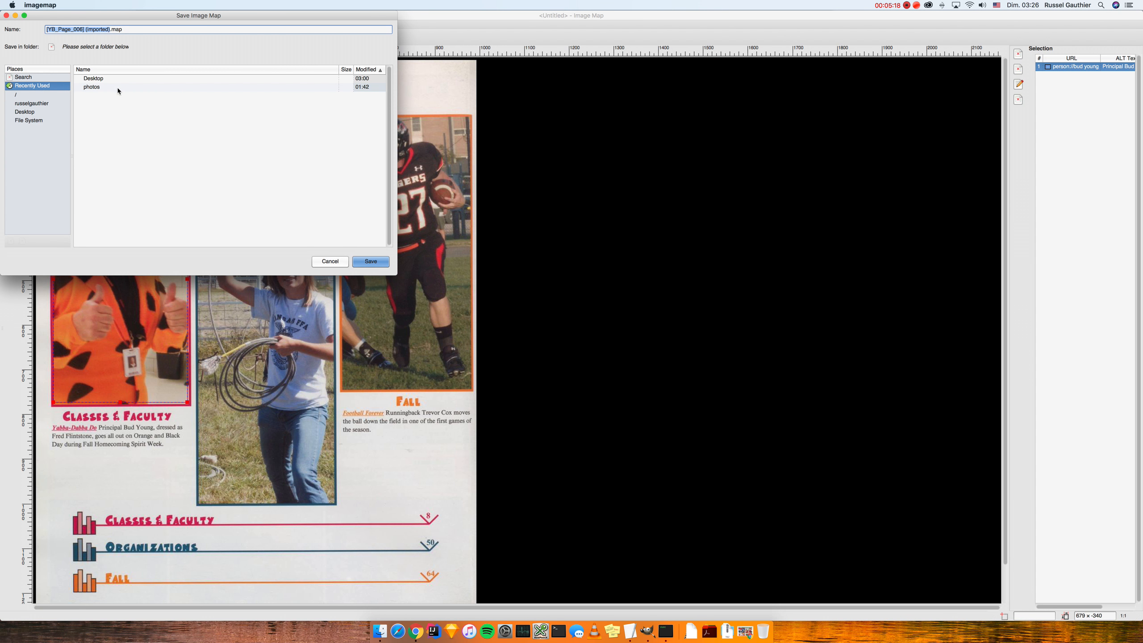
double_click(115, 87)
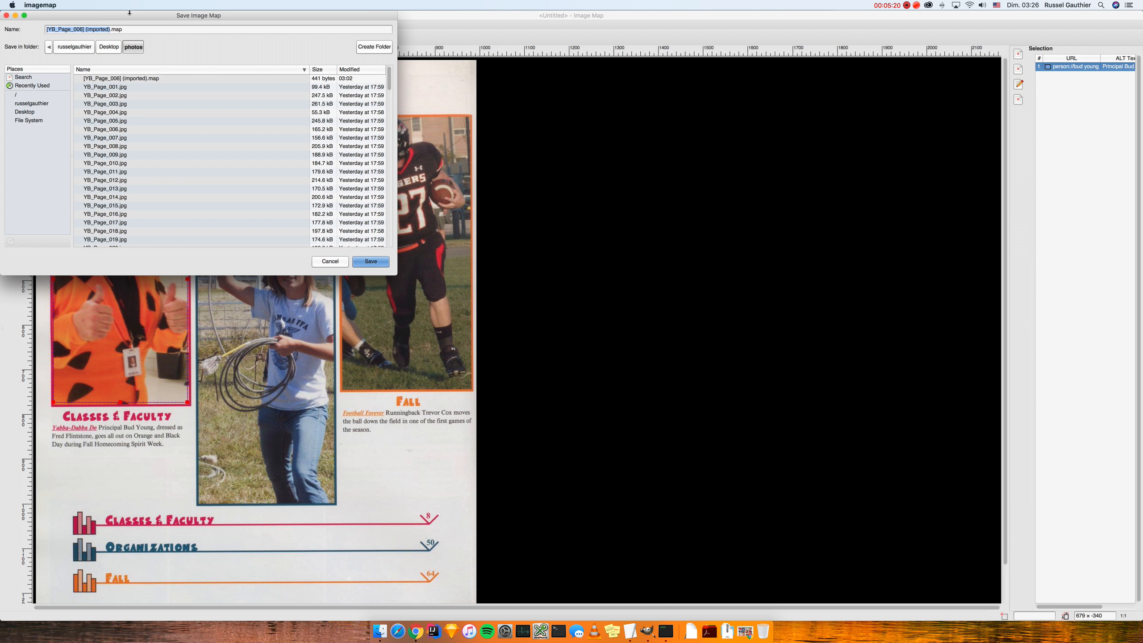
left_click(85, 29)
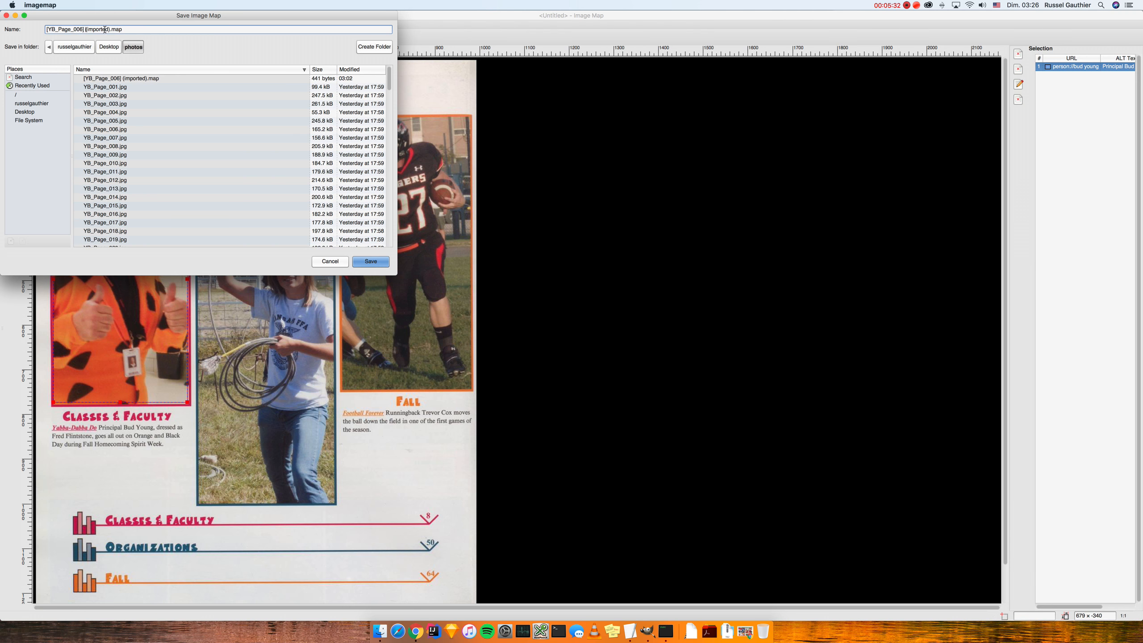
left_click(136, 29)
left_click(372, 262)
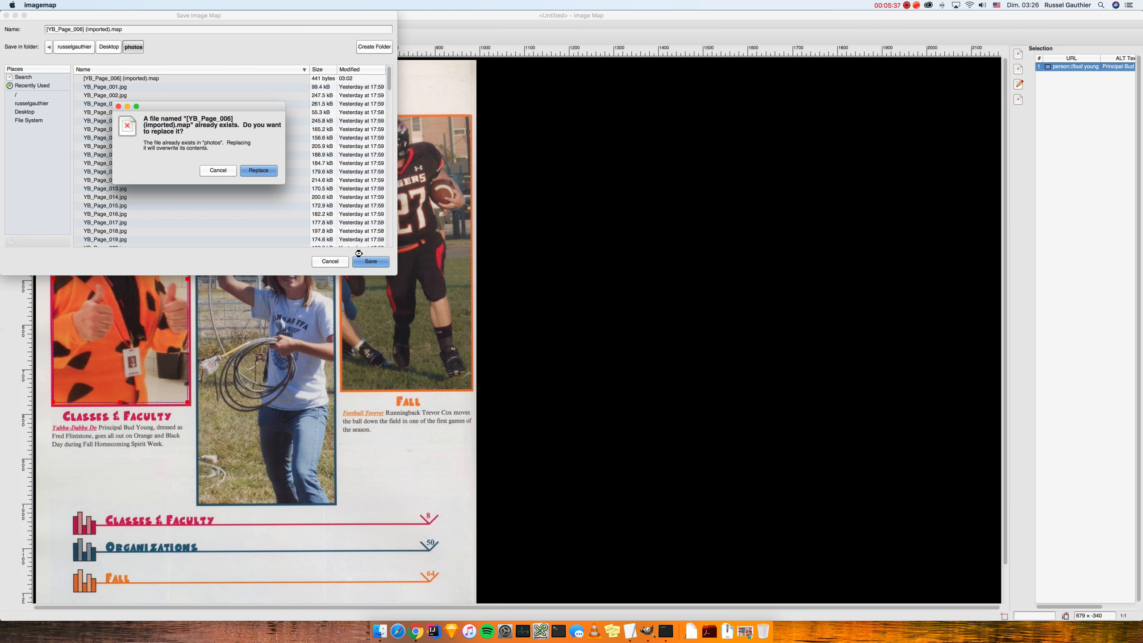
left_click(270, 170)
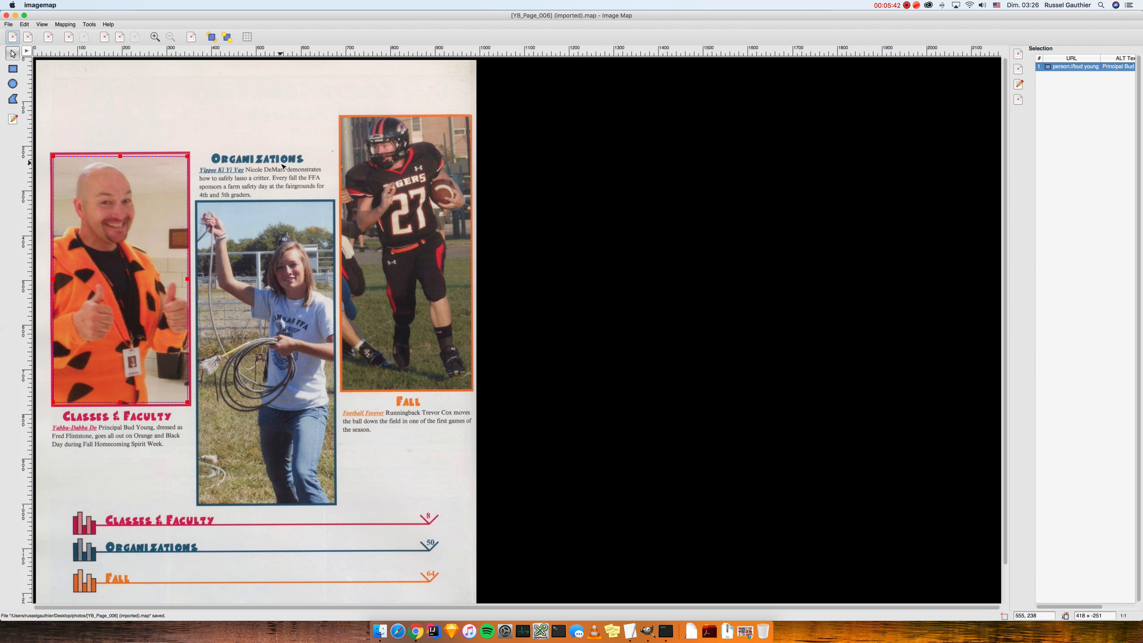
Step: Cancel and undo the stray rectangle drawn over the principal photo
left_click(13, 69)
left_click(198, 204)
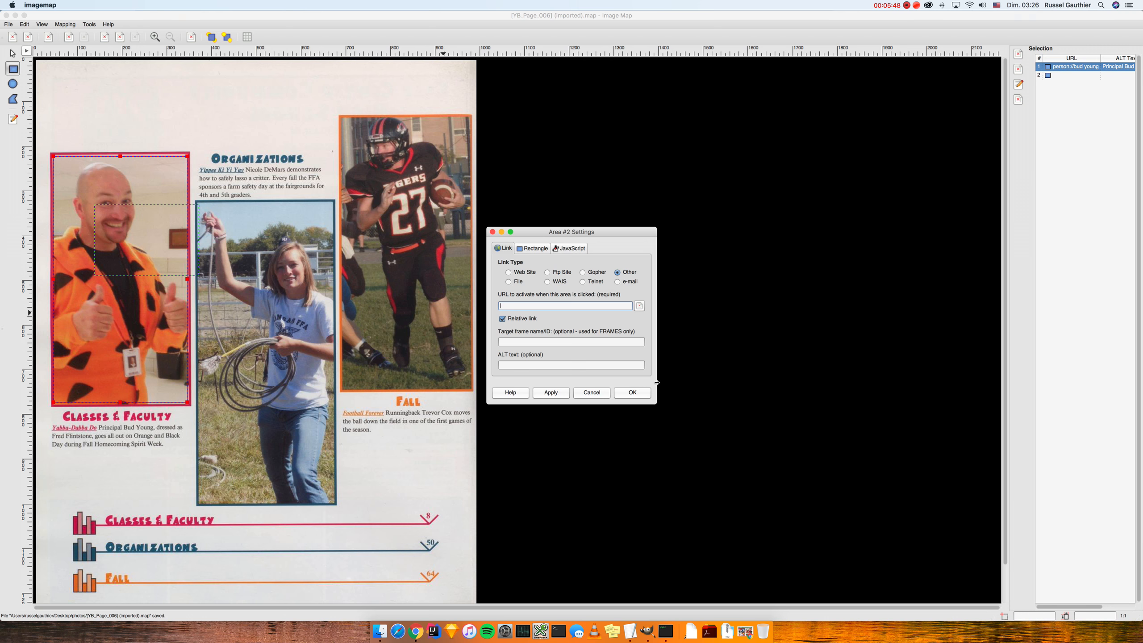
left_click(605, 392)
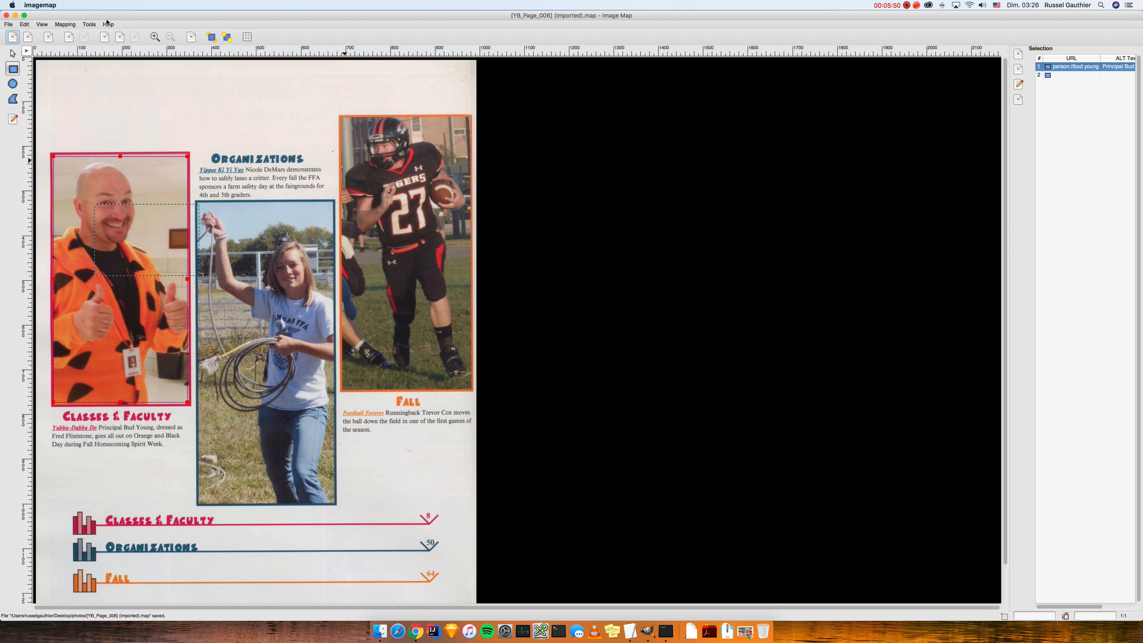
left_click(31, 24)
left_click(33, 34)
Step: Link a new lasso-photo area to the student's person:// URL and name, then outline the football photo
mouse_move(198, 205)
left_mouse_down()
mouse_move(324, 442)
mouse_move(334, 500)
left_mouse_up()
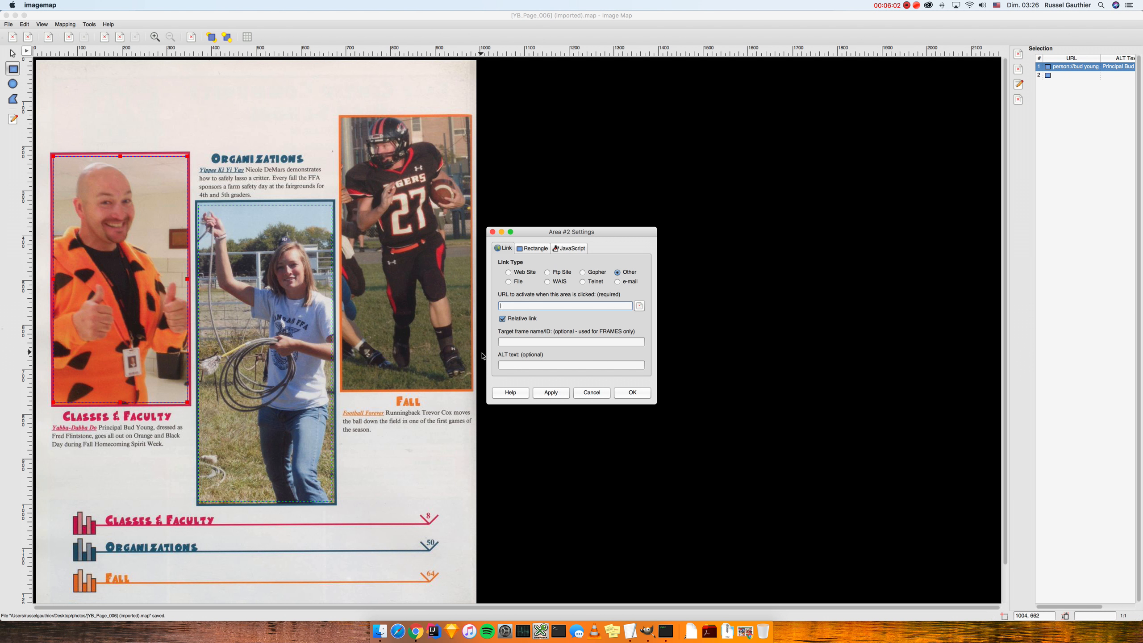
left_click(508, 364)
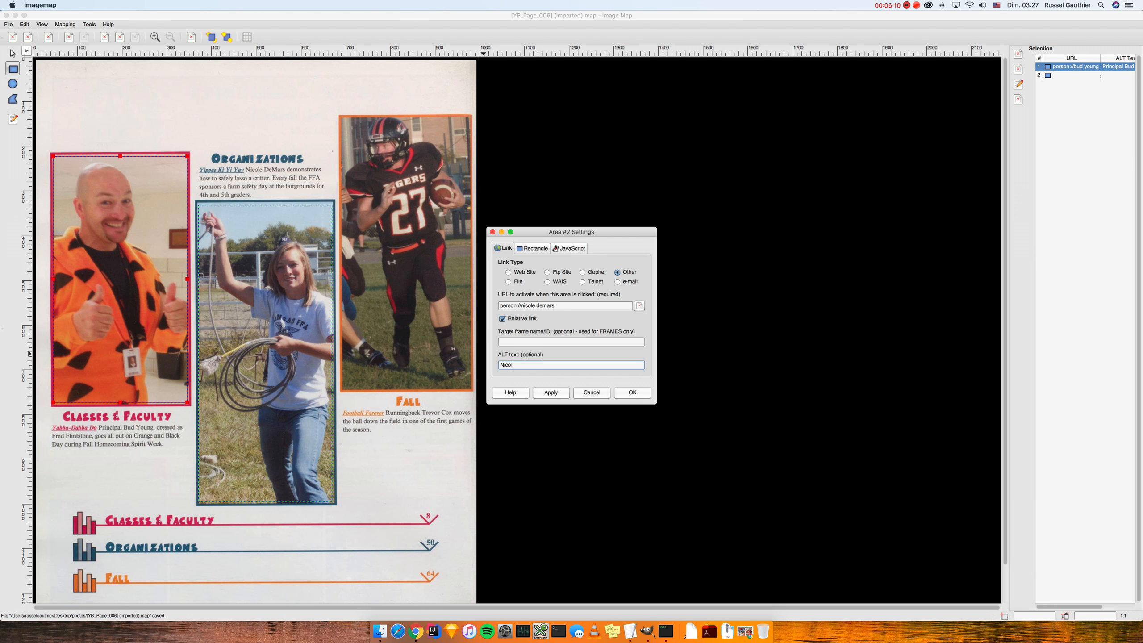
left_click(549, 393)
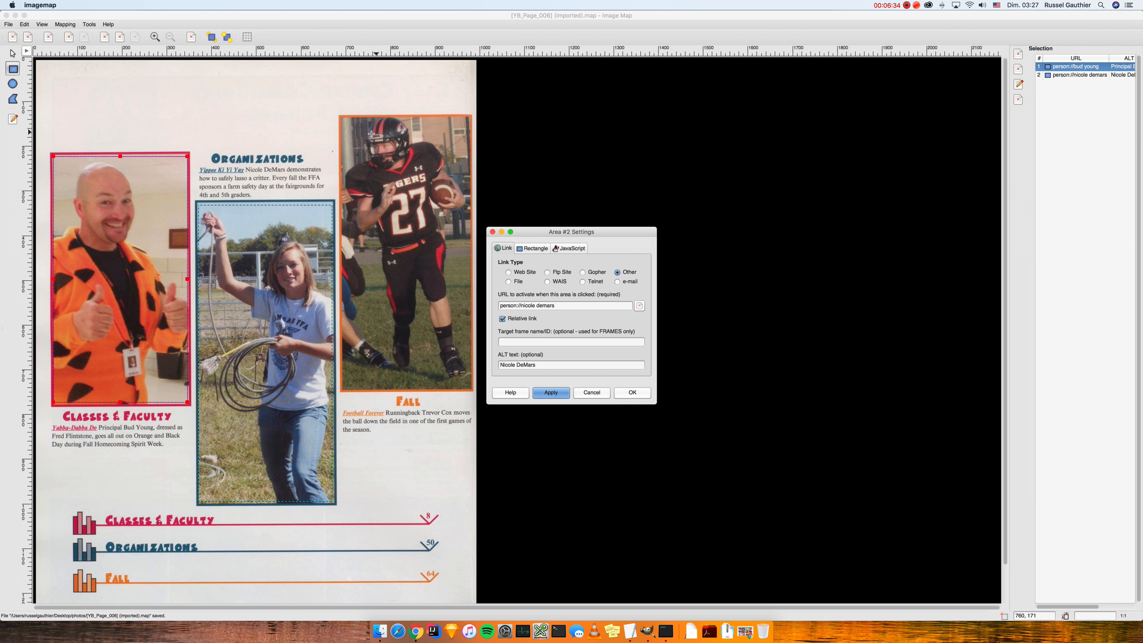
left_click_drag(343, 120, 469, 387)
Step: Link area 3 to the running back's person:// URL with ALT text, then outline the Classes & Faculty bar
left_click(540, 305)
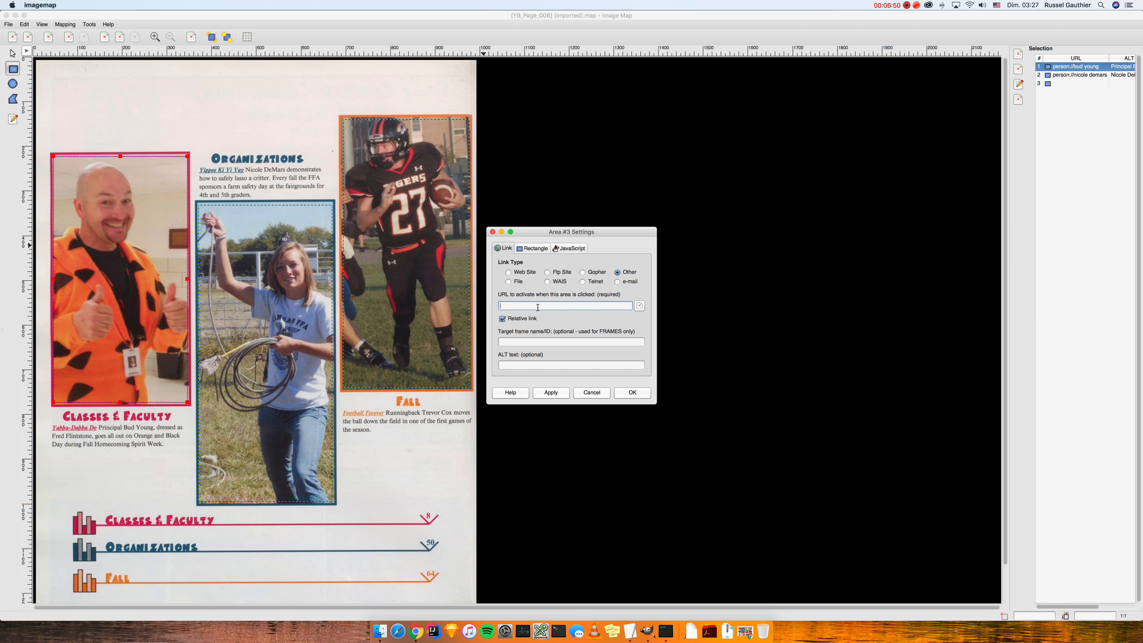
key("Tab")
key("Tab")
key("Tab")
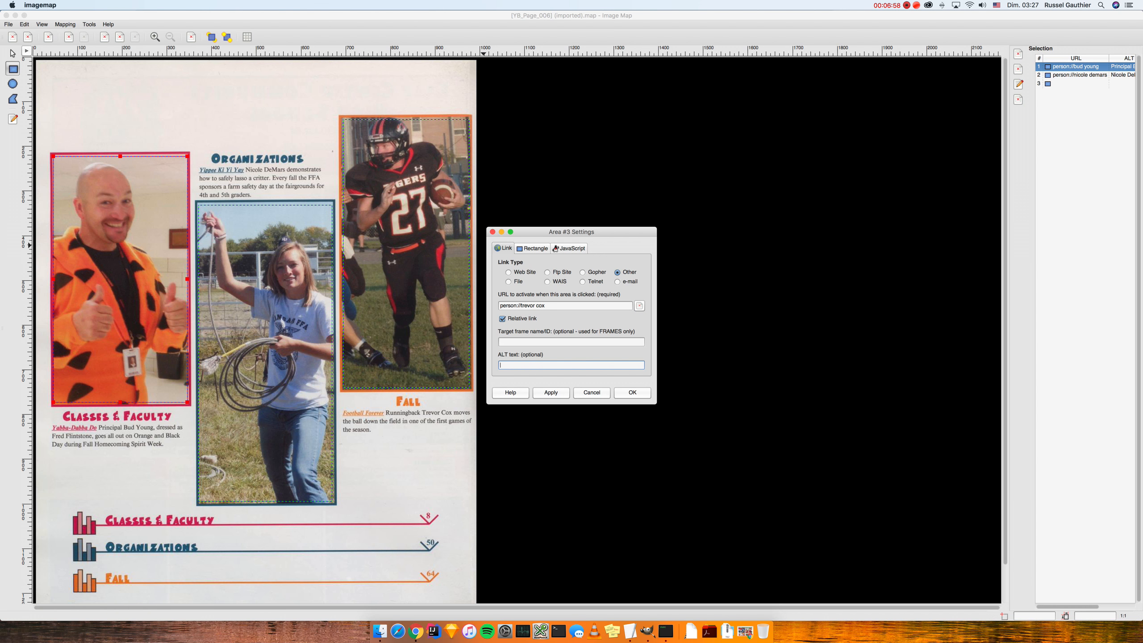
left_click(551, 392)
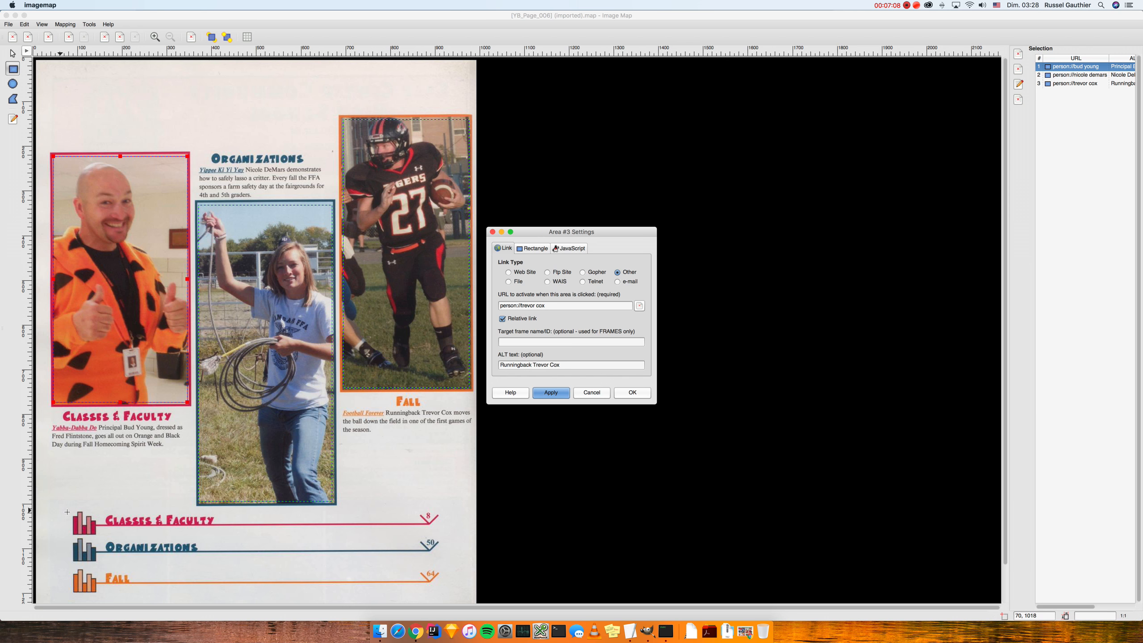
left_click_drag(69, 511, 451, 537)
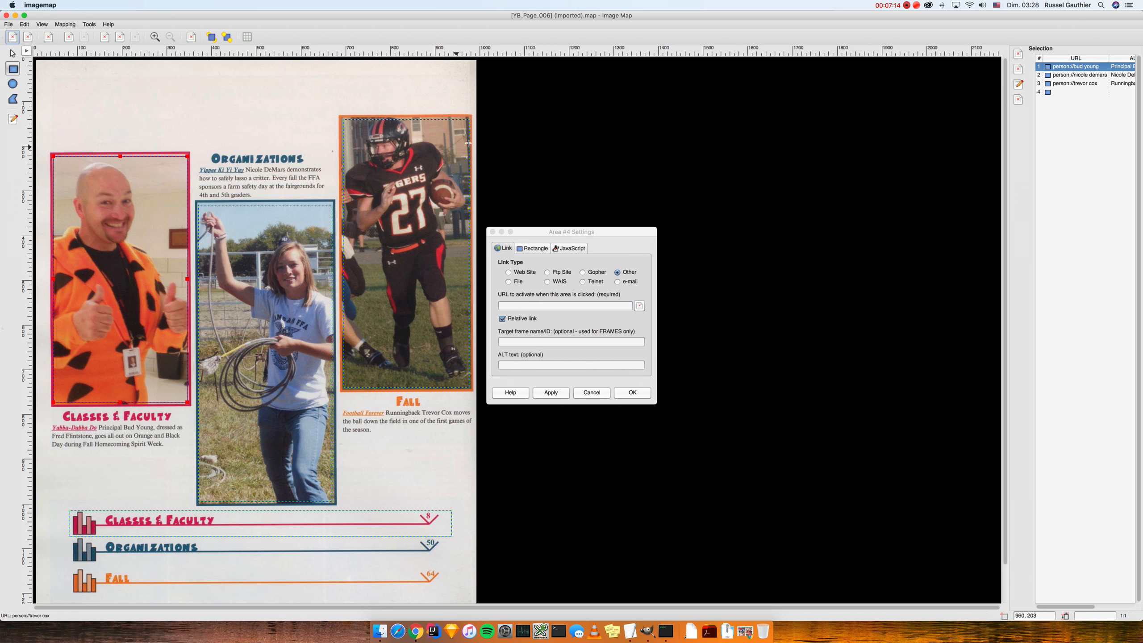
Step: Apply the page://8 link to the area 4 index bar
left_click(539, 306)
type("page://8")
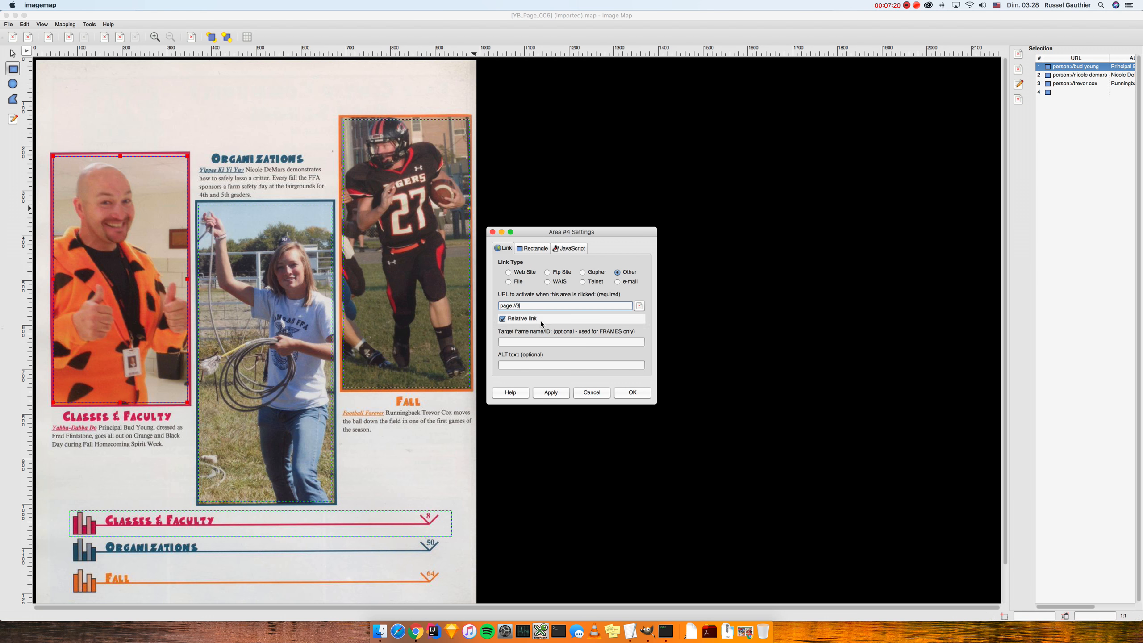
left_click(544, 394)
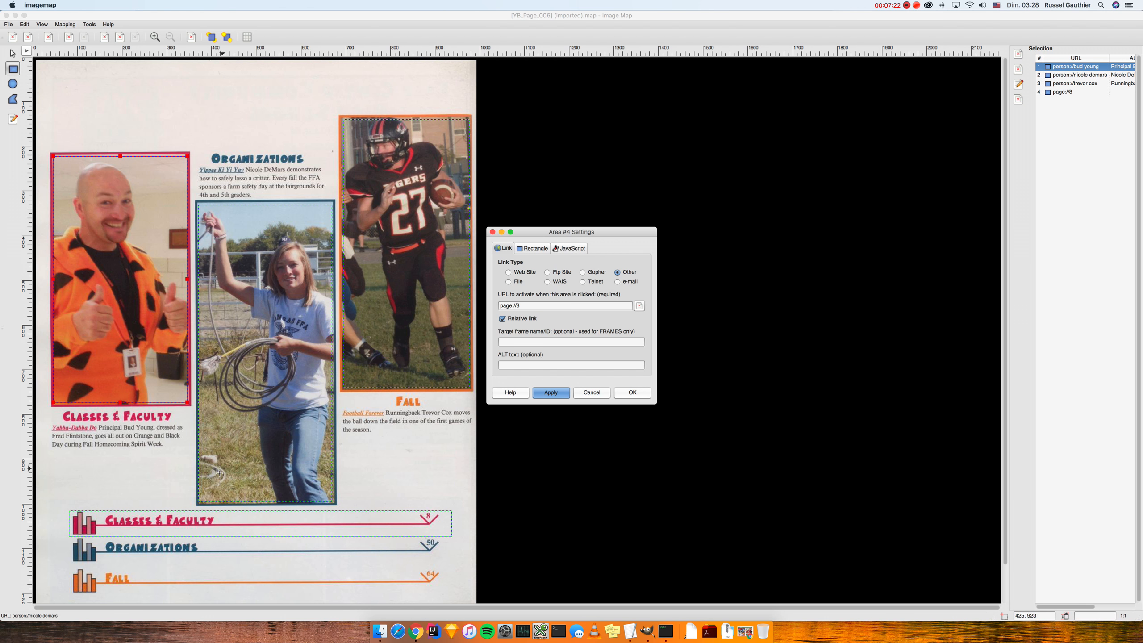
Step: Outline the Organizations index bar and link it to page://50
left_click_drag(69, 538, 449, 564)
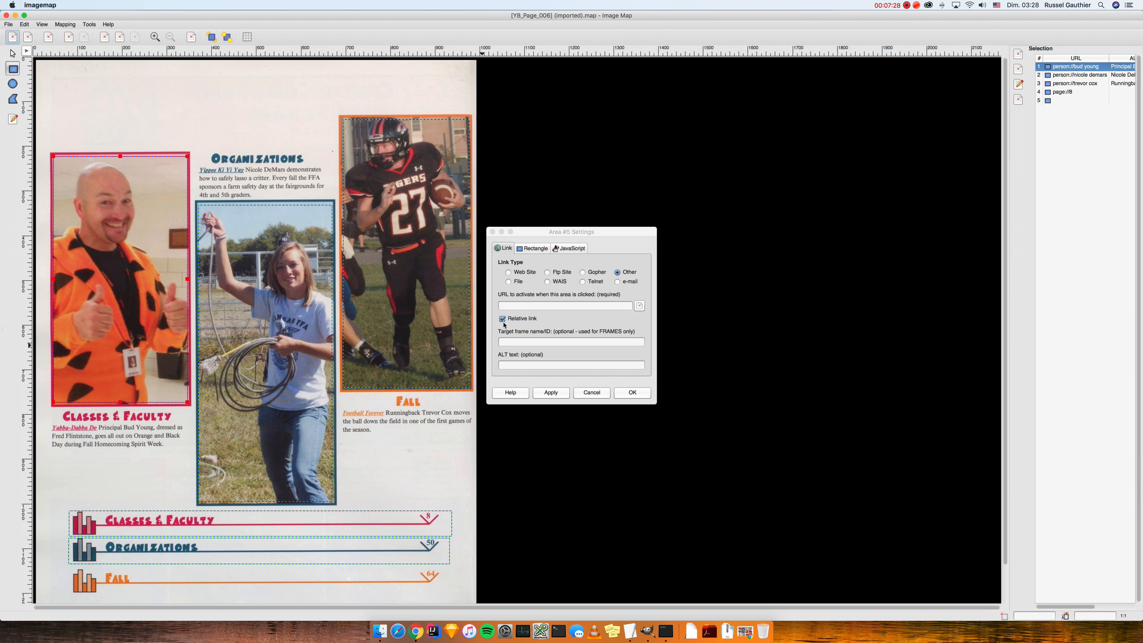
left_click(514, 306)
type("page://50")
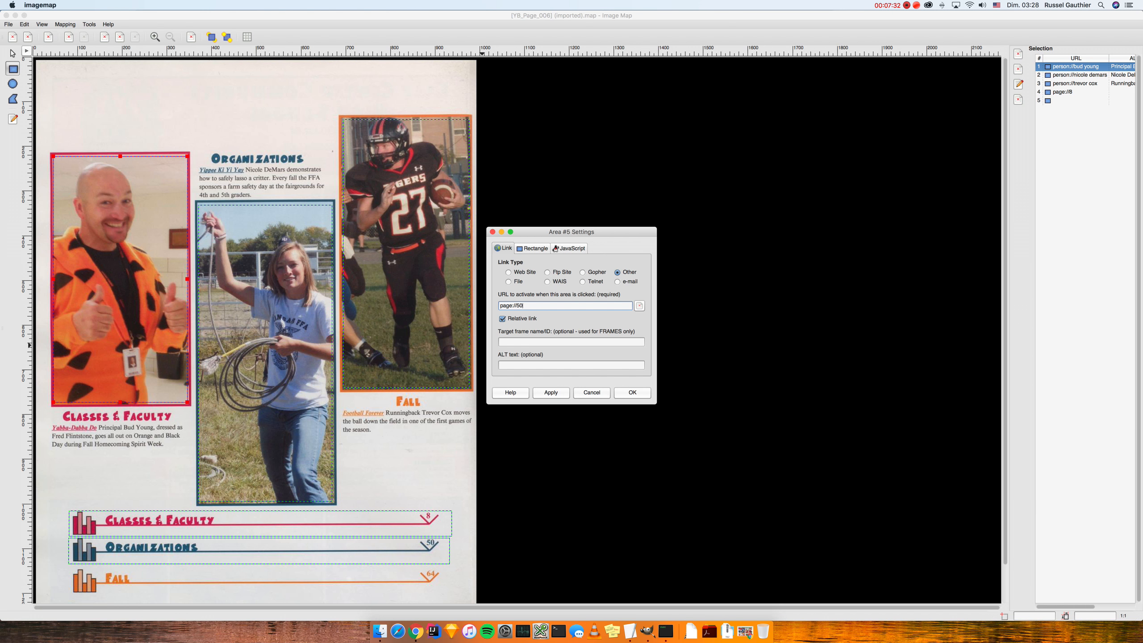
left_click(551, 392)
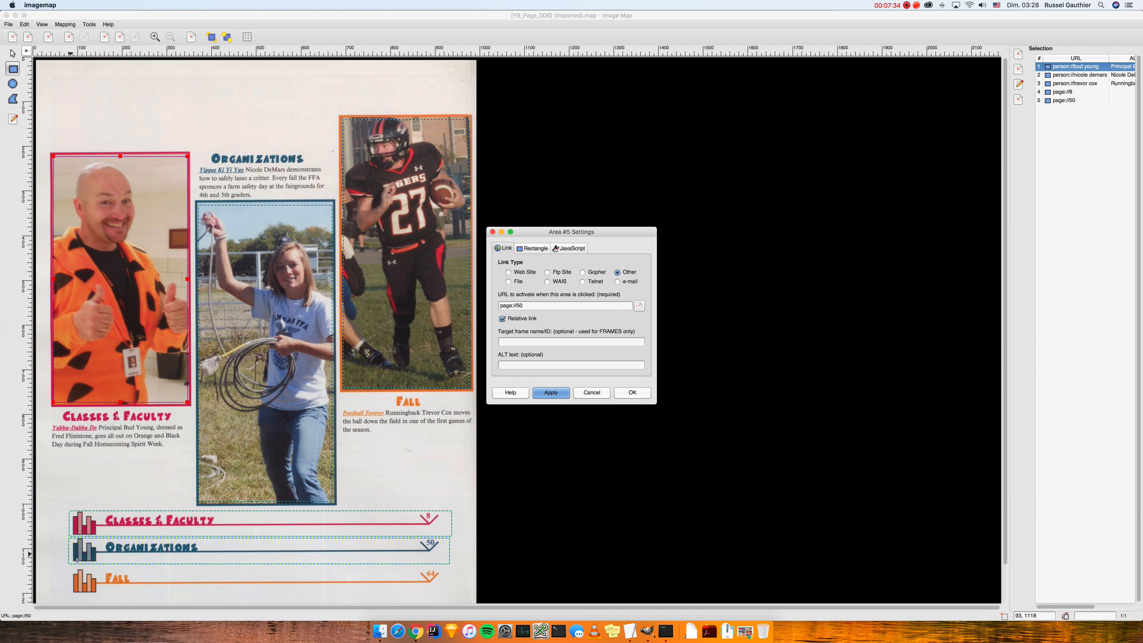
Step: Draw a new area around the Fall index bar and link it to page://64
left_click_drag(69, 566, 457, 596)
left_click(521, 305)
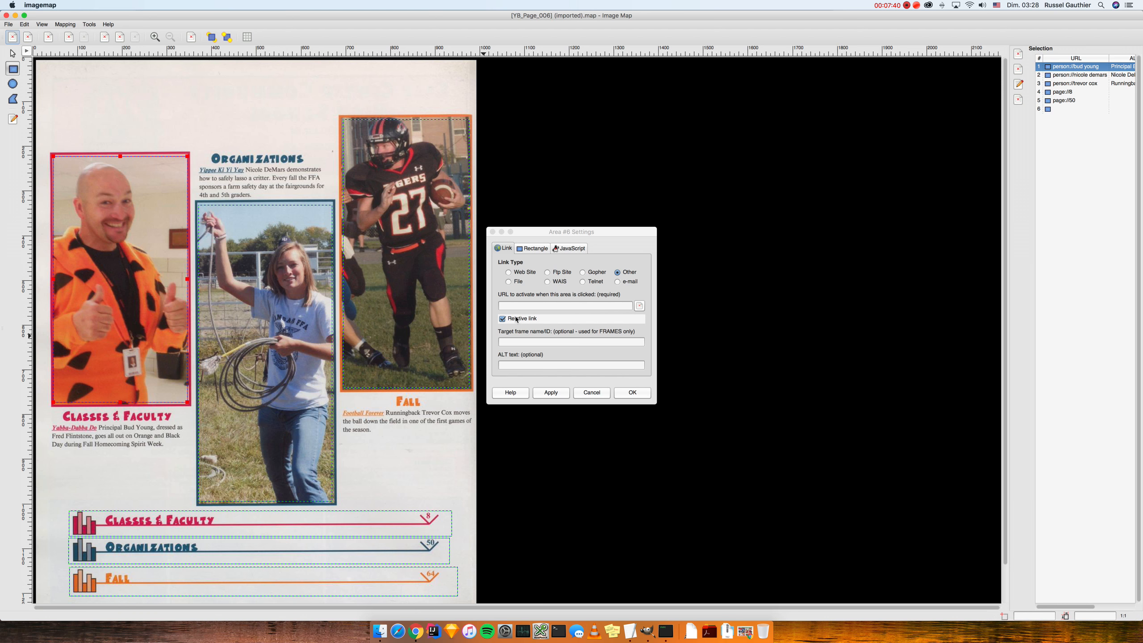
type("page://64")
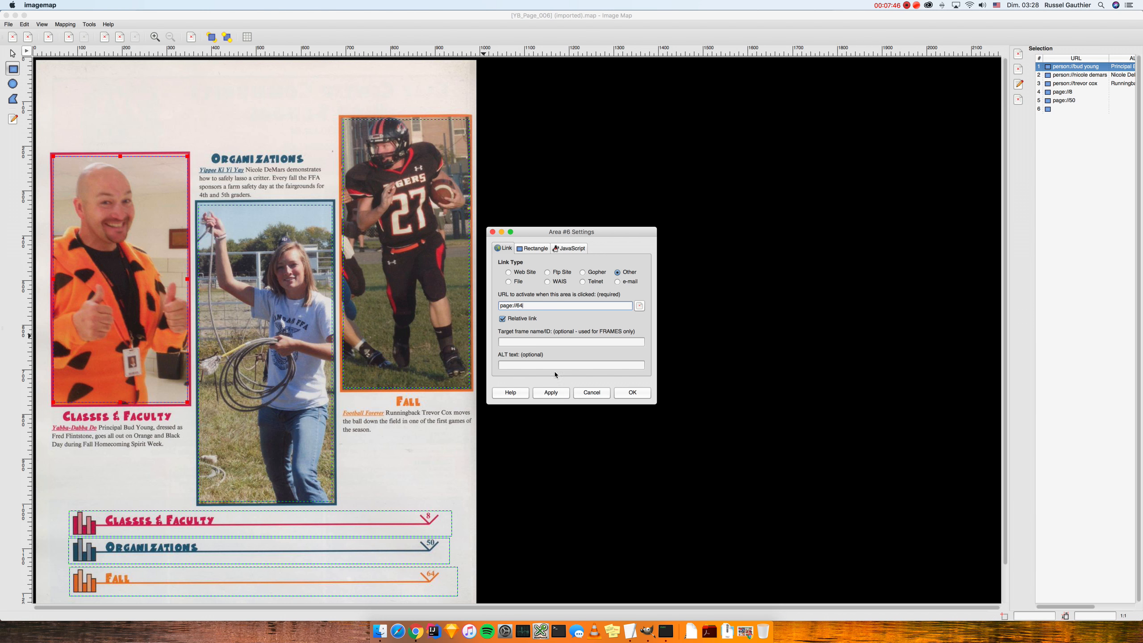
left_click(550, 392)
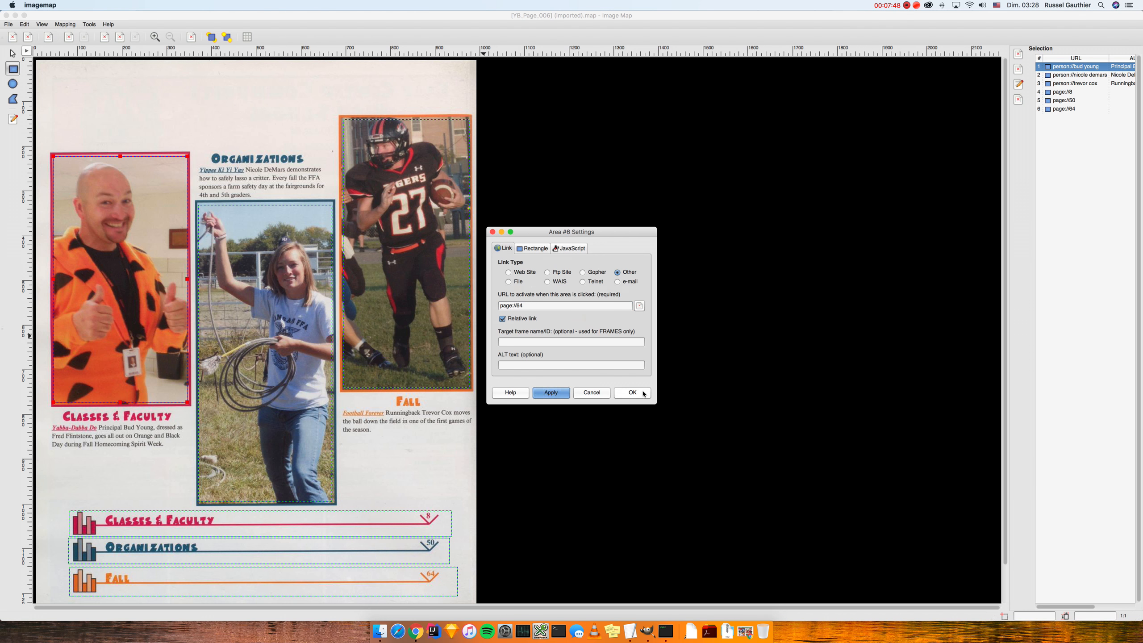
left_click(642, 392)
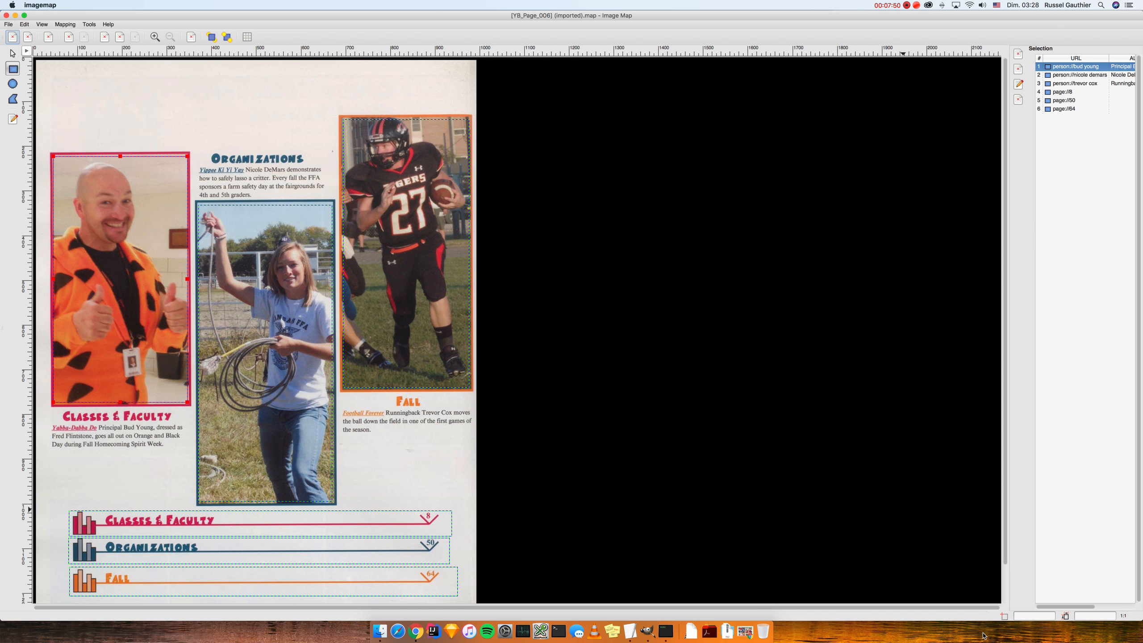
Step: Check the link settings of the football, Organizations and principal photo areas
mouse_move(1063, 606)
left_mouse_down()
mouse_move(1115, 611)
mouse_move(1041, 609)
left_mouse_up()
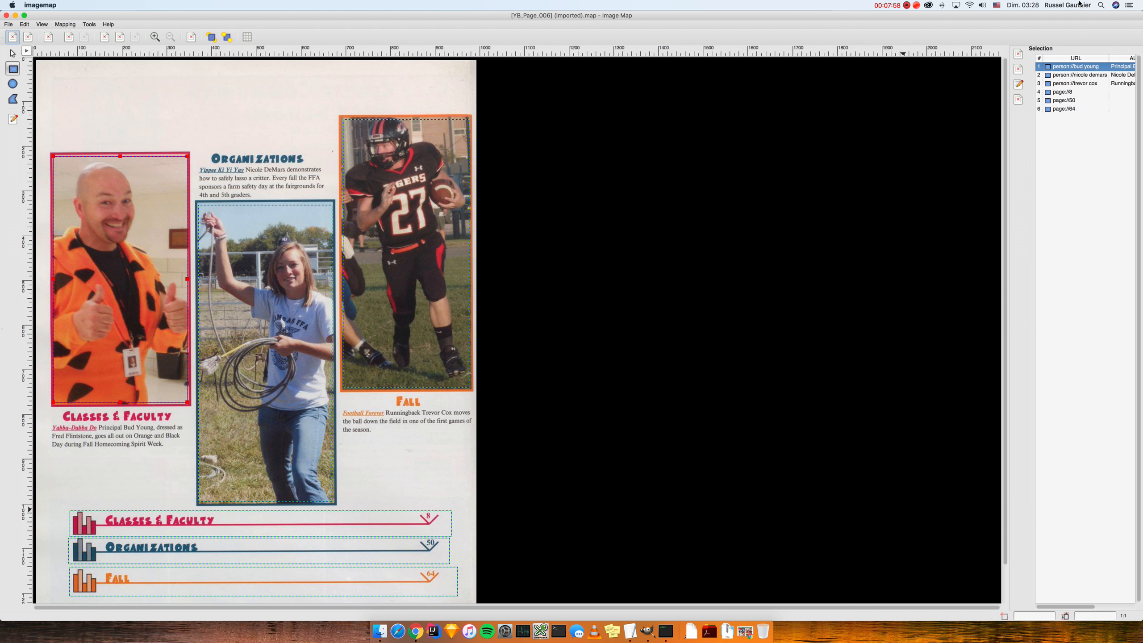
double_click(1061, 85)
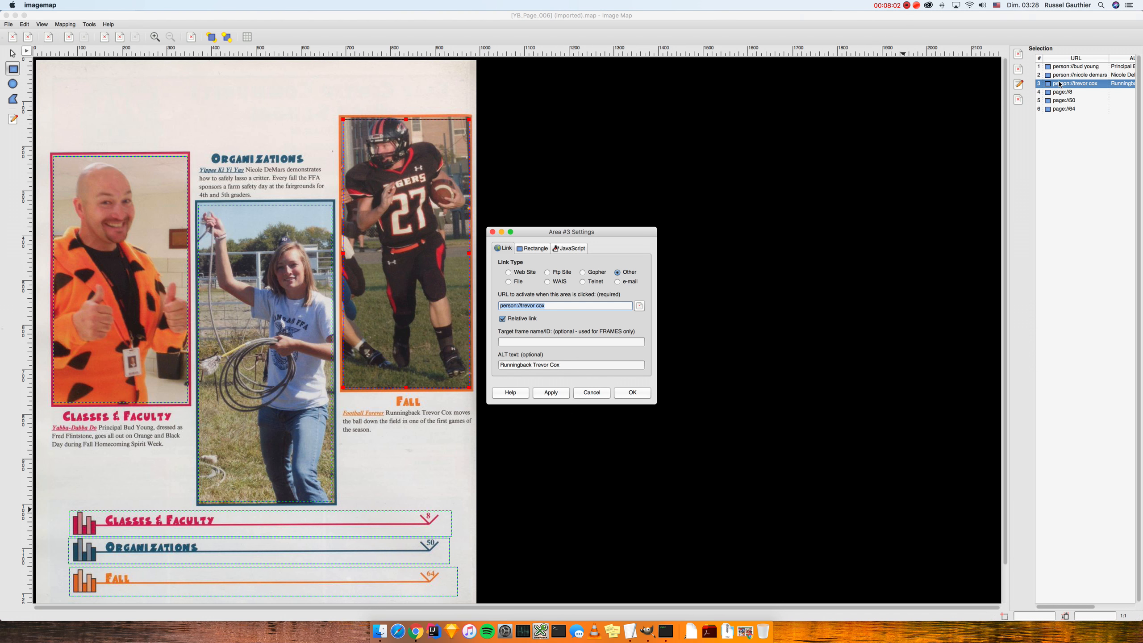
left_click(1061, 74)
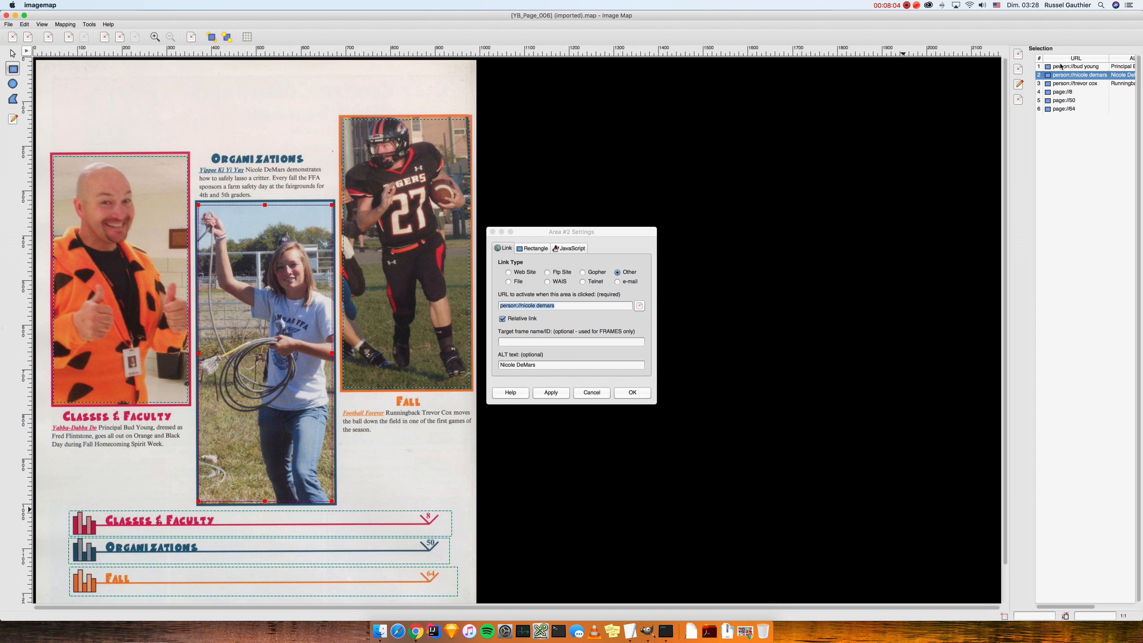
left_click(1061, 67)
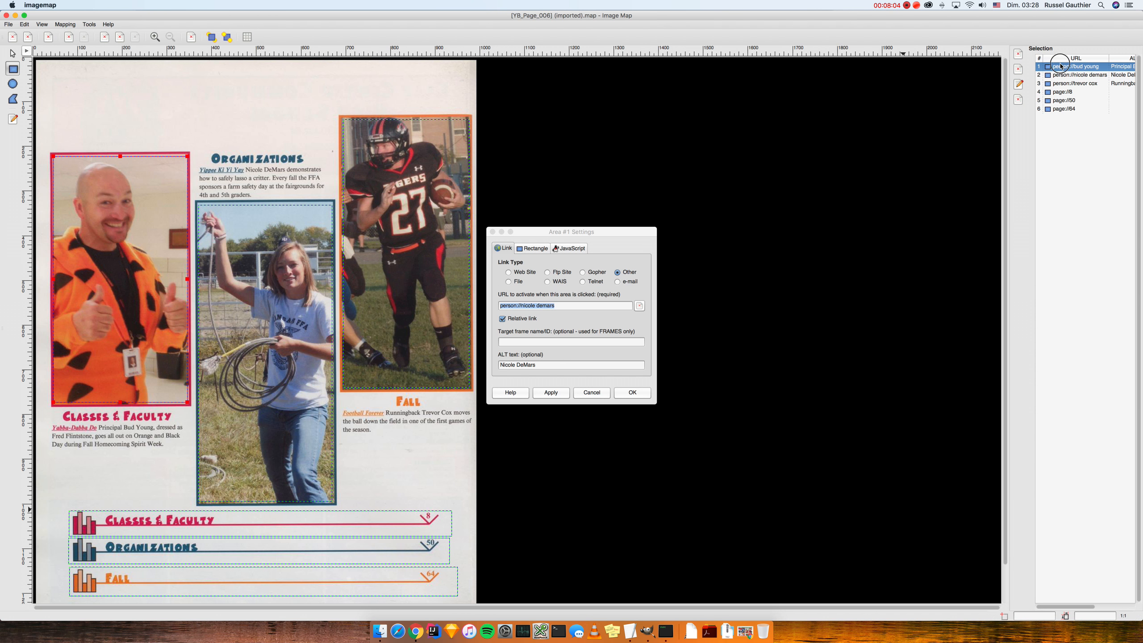
Step: Close the area settings and save the map to '[YB_Page_006] (imported).map'
left_click(492, 232)
left_click(9, 24)
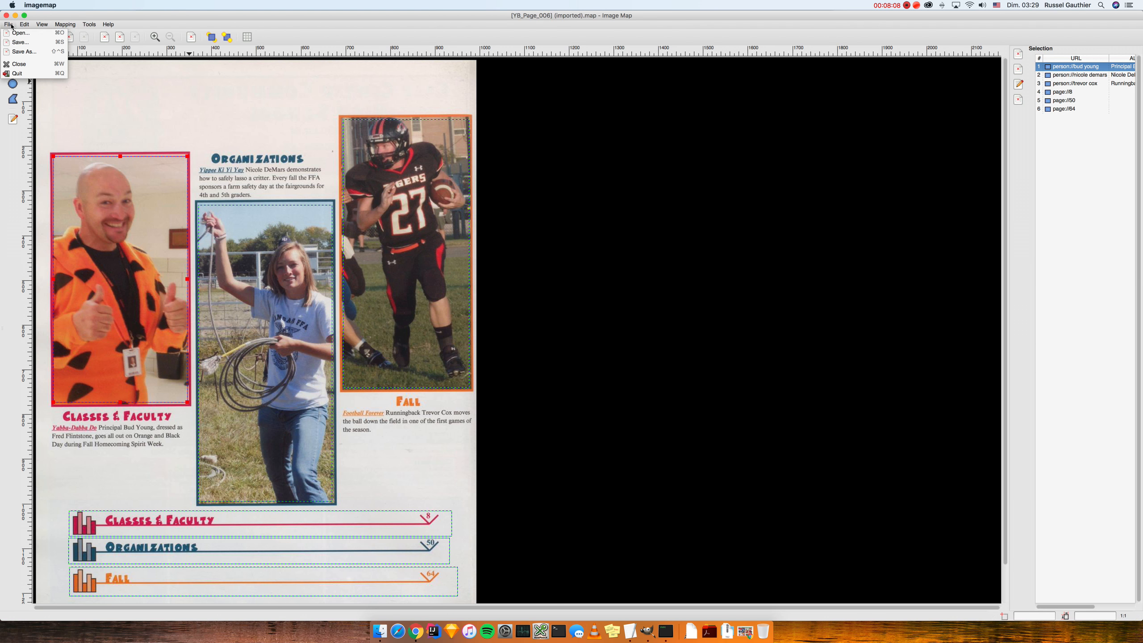
left_click(18, 44)
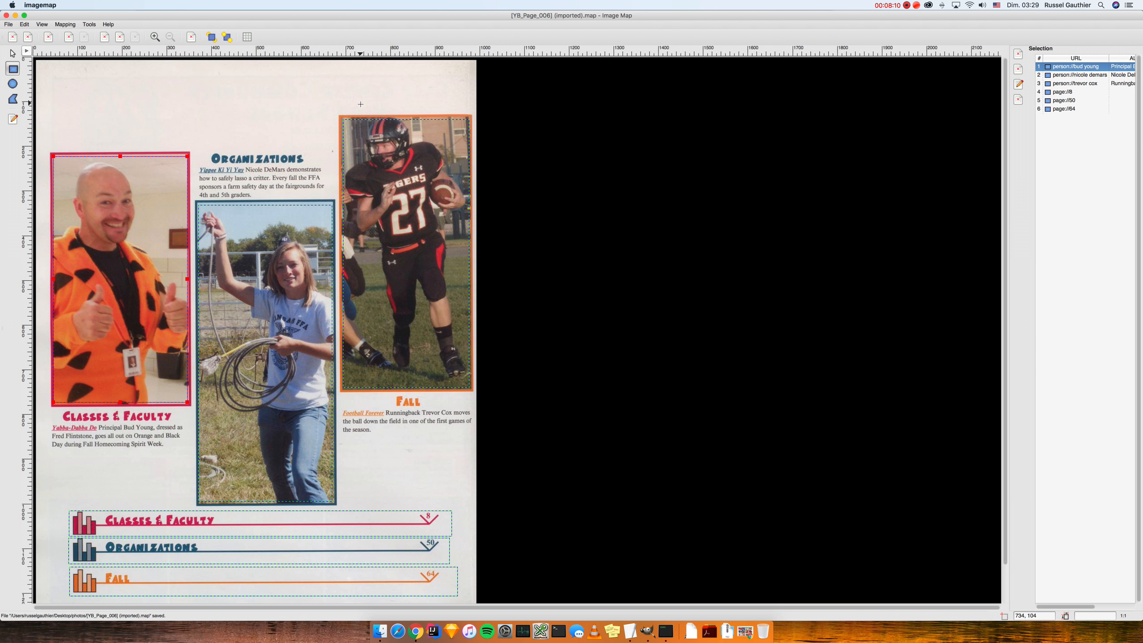
Step: Close the Image Map editor and bring the GIMP image window back to front
left_click(6, 17)
left_click(7, 16)
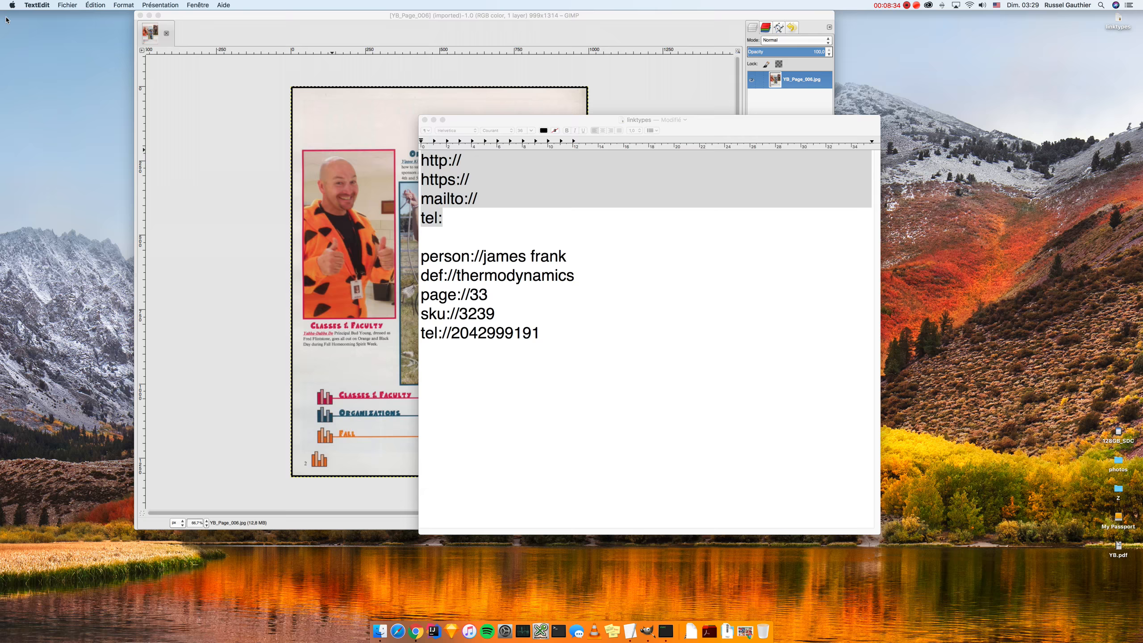
left_click(215, 13)
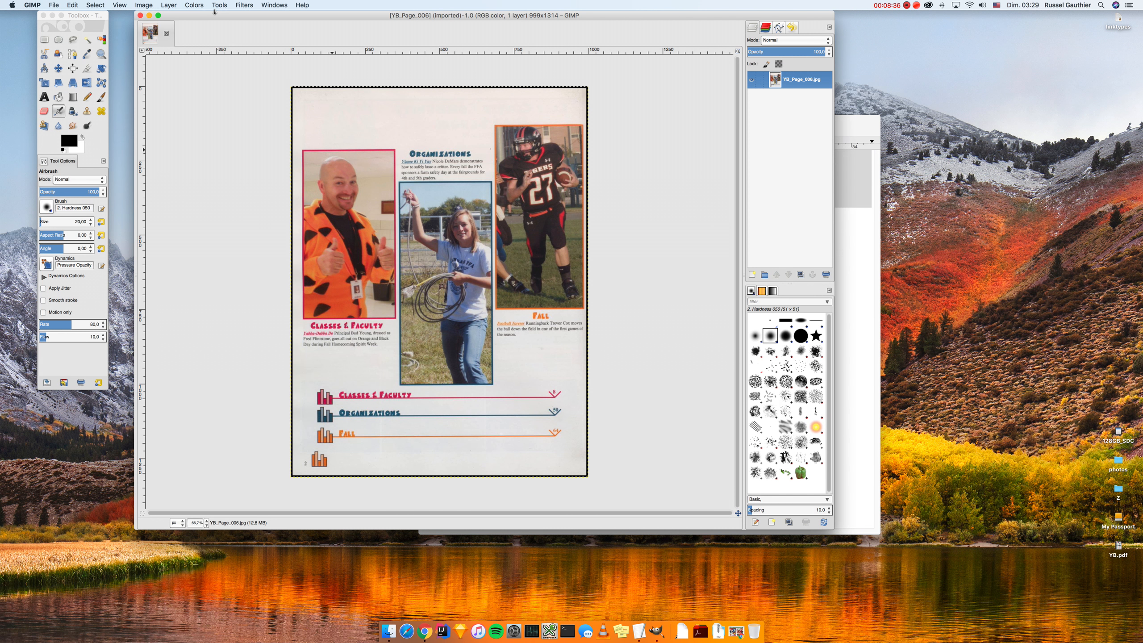
left_click_drag(215, 13, 203, 13)
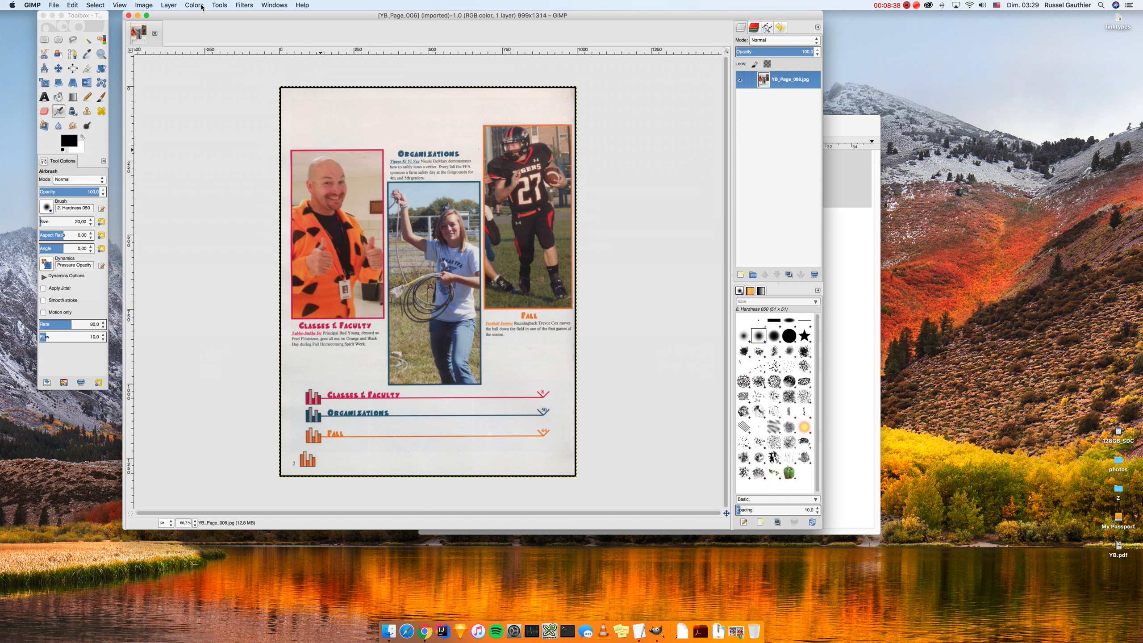
Step: Launch a new Image Map session on the yearbook page from Filters > Web
left_click(244, 4)
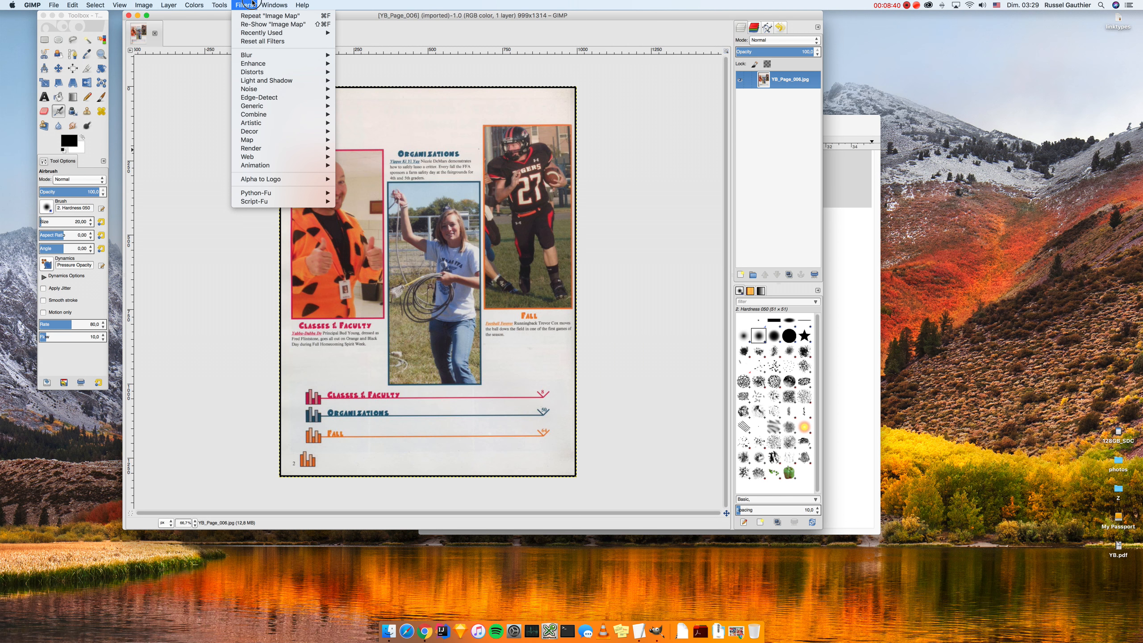
mouse_move(263, 156)
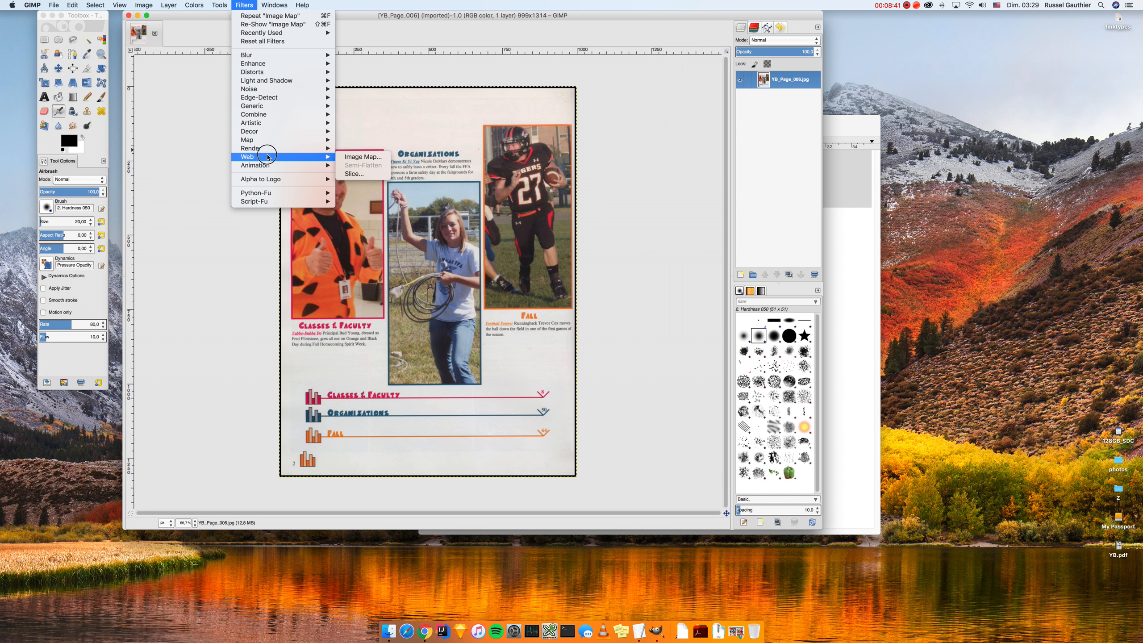
left_click(379, 158)
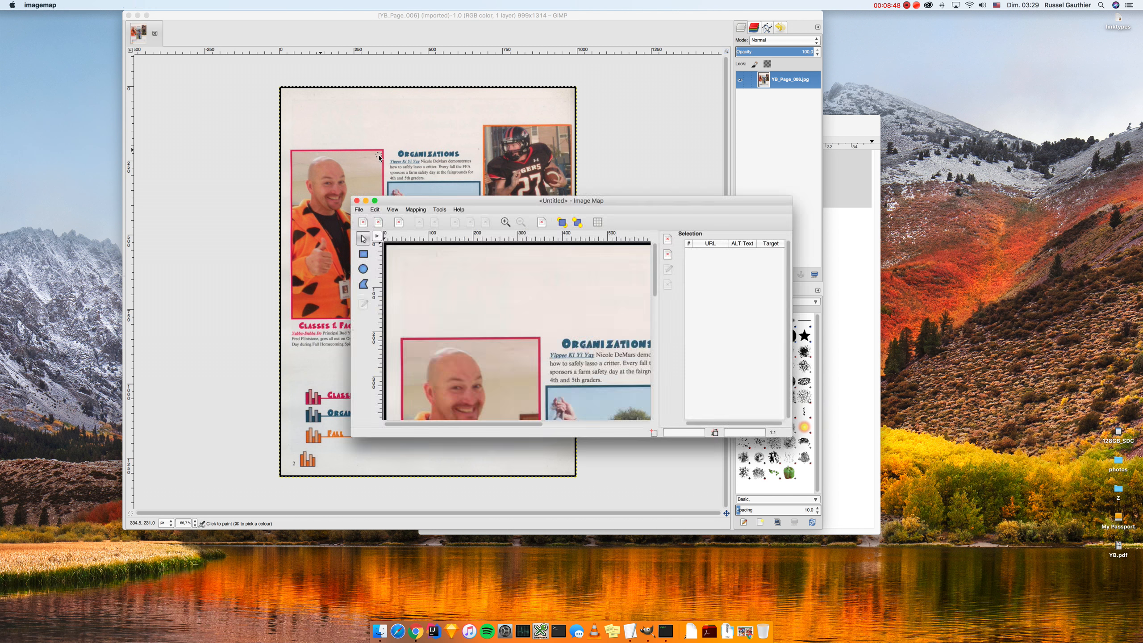
Step: Maximize Image Map and open the saved '[YB_Page_006] (imported).map' file
double_click(410, 199)
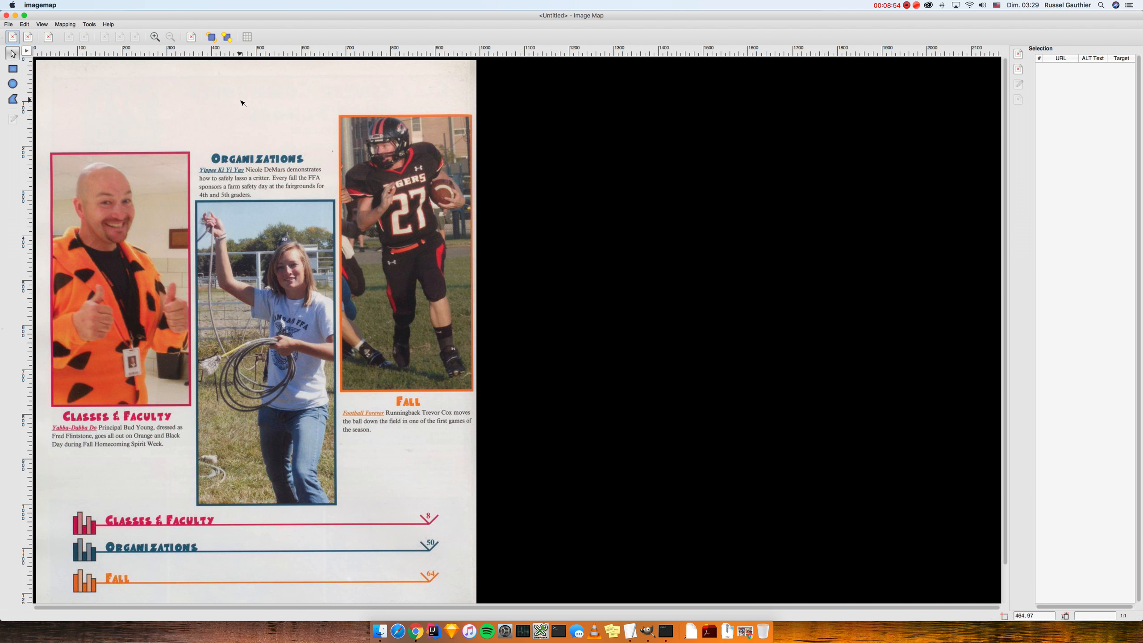
left_click(8, 24)
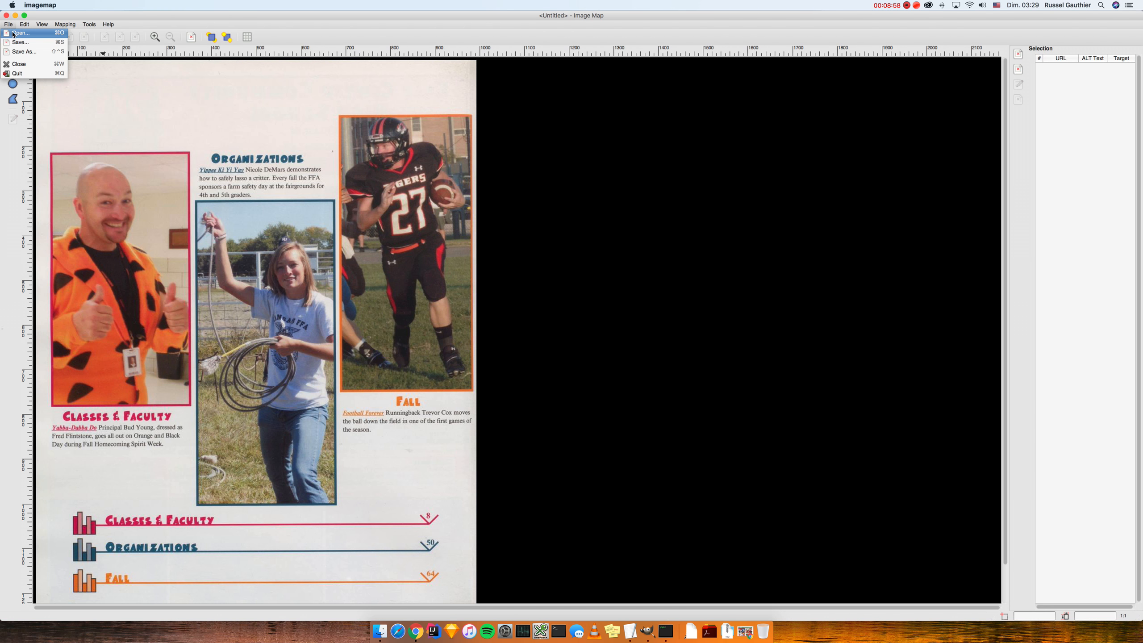
left_click(13, 35)
double_click(152, 59)
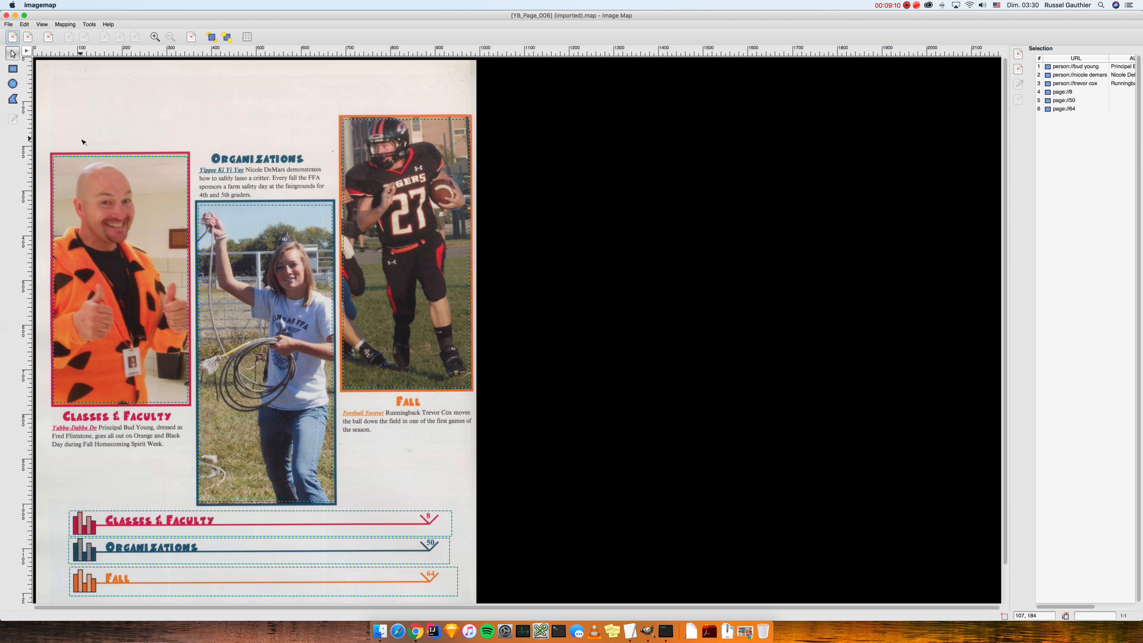
Step: Nudge the principal's photo area top, right and left edges, then save the map
left_click(90, 167)
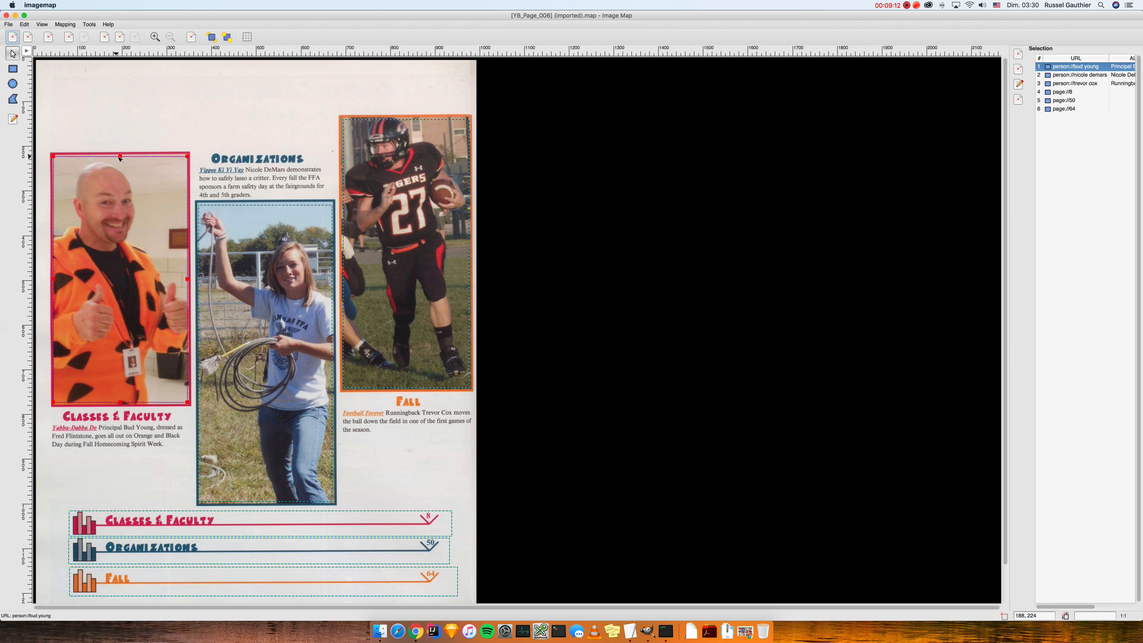
left_click_drag(120, 157, 120, 156)
left_click_drag(187, 283, 185, 282)
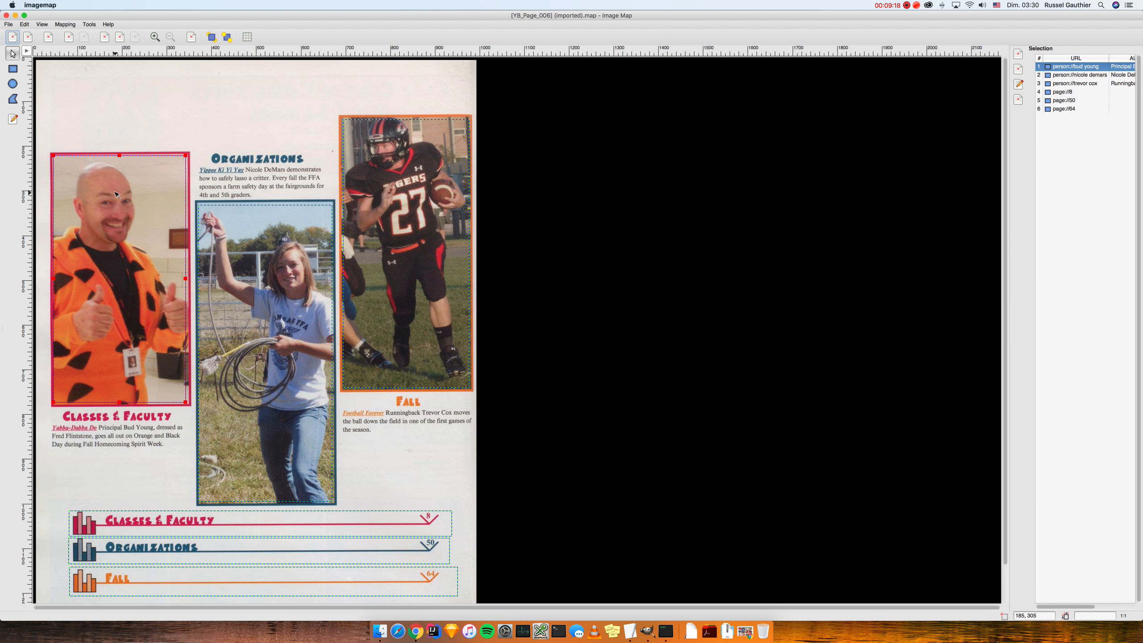
left_click_drag(52, 279, 52, 276)
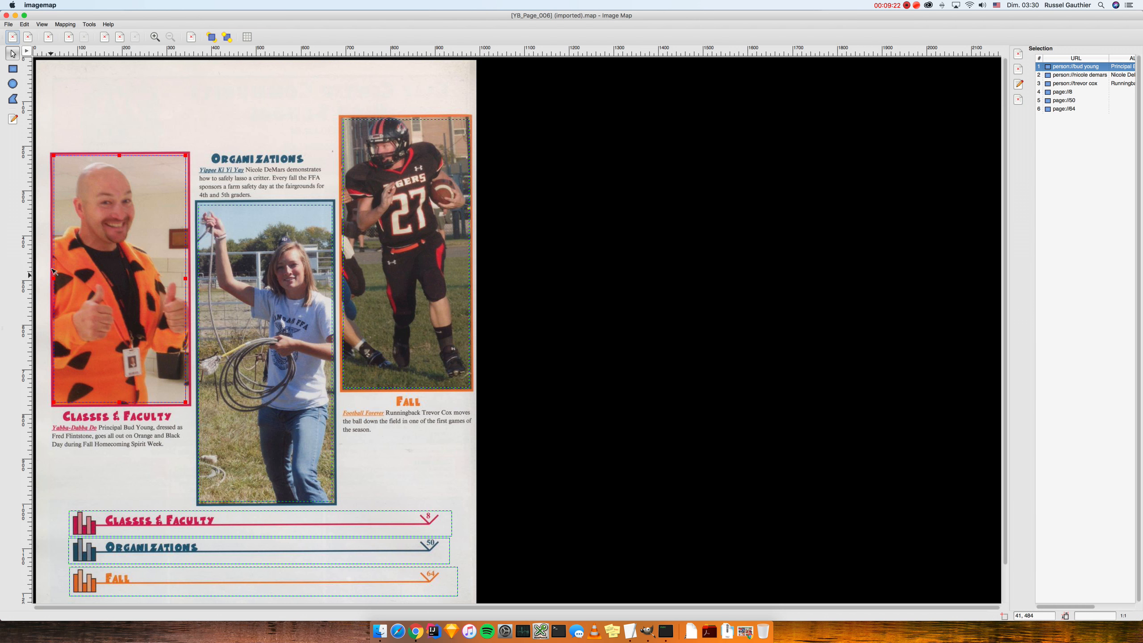
left_click(11, 25)
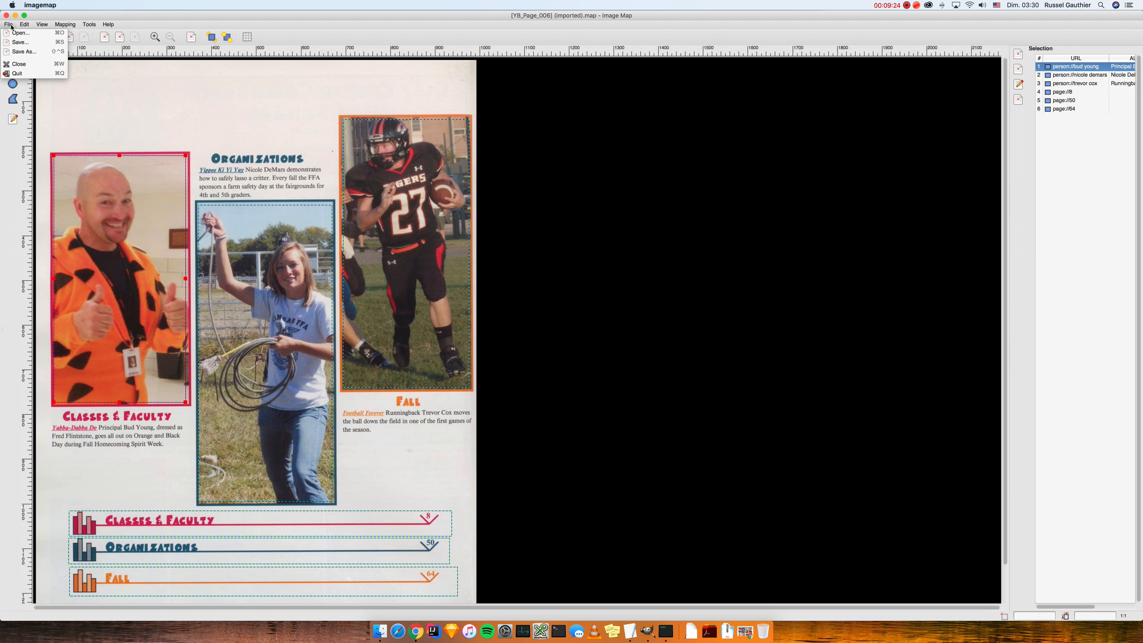
left_click(21, 42)
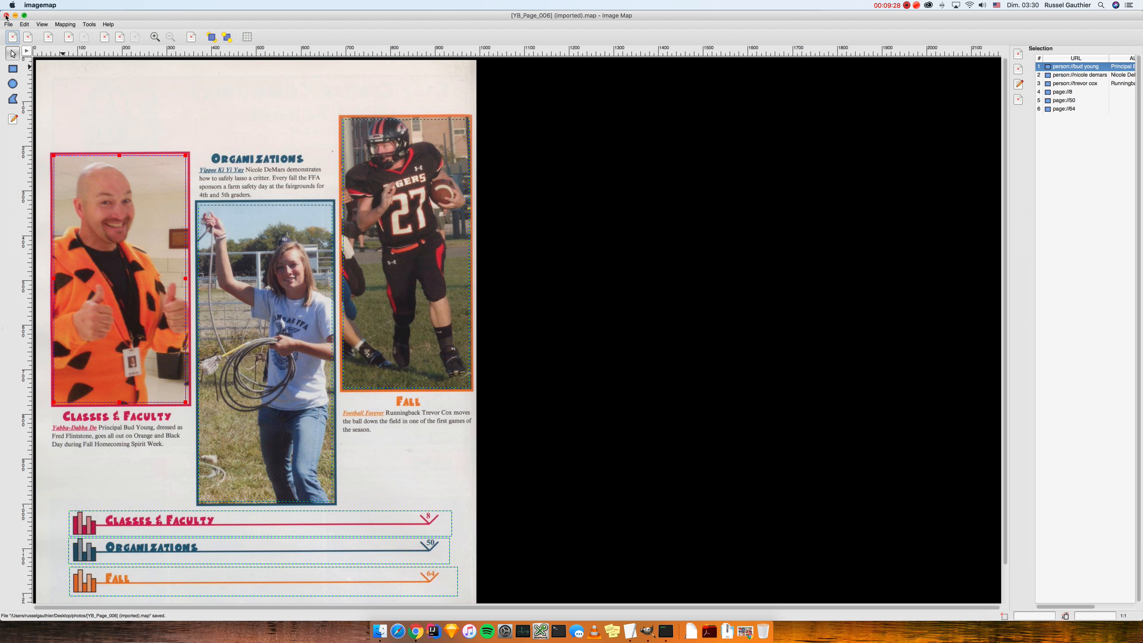
Step: Delete the football photo area, then undo to restore it
left_click(352, 191)
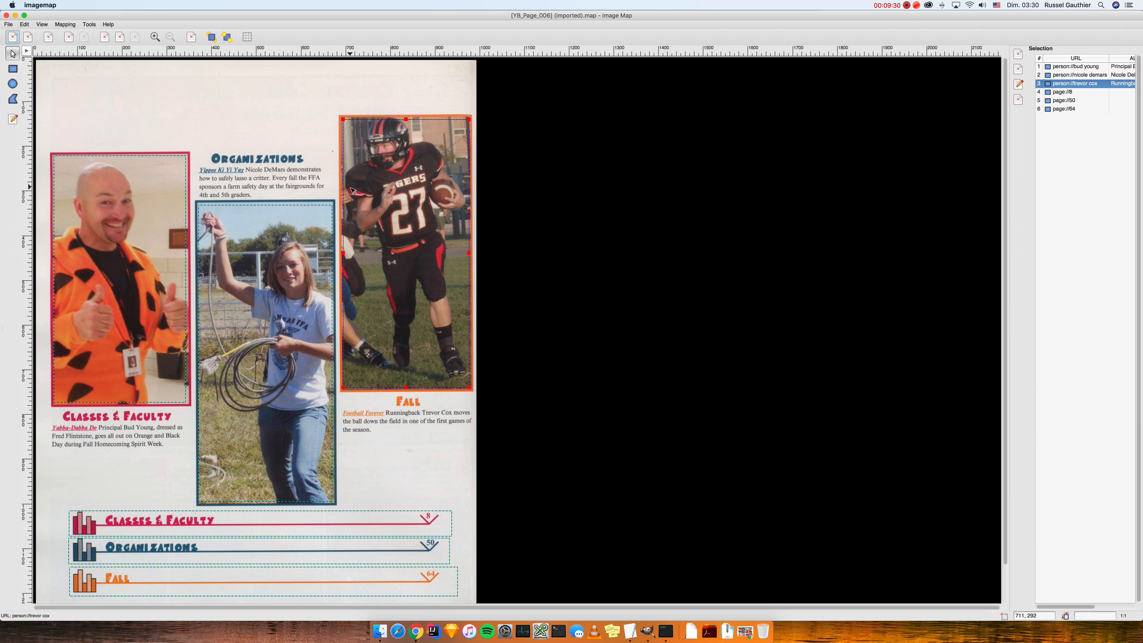
key("Delete")
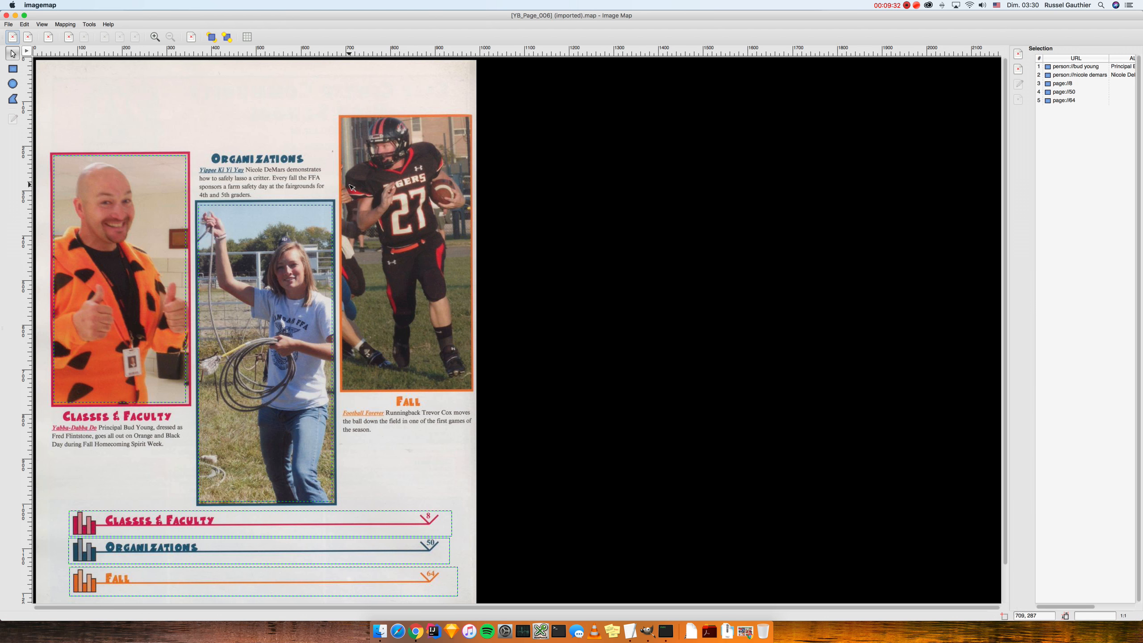
left_click(24, 24)
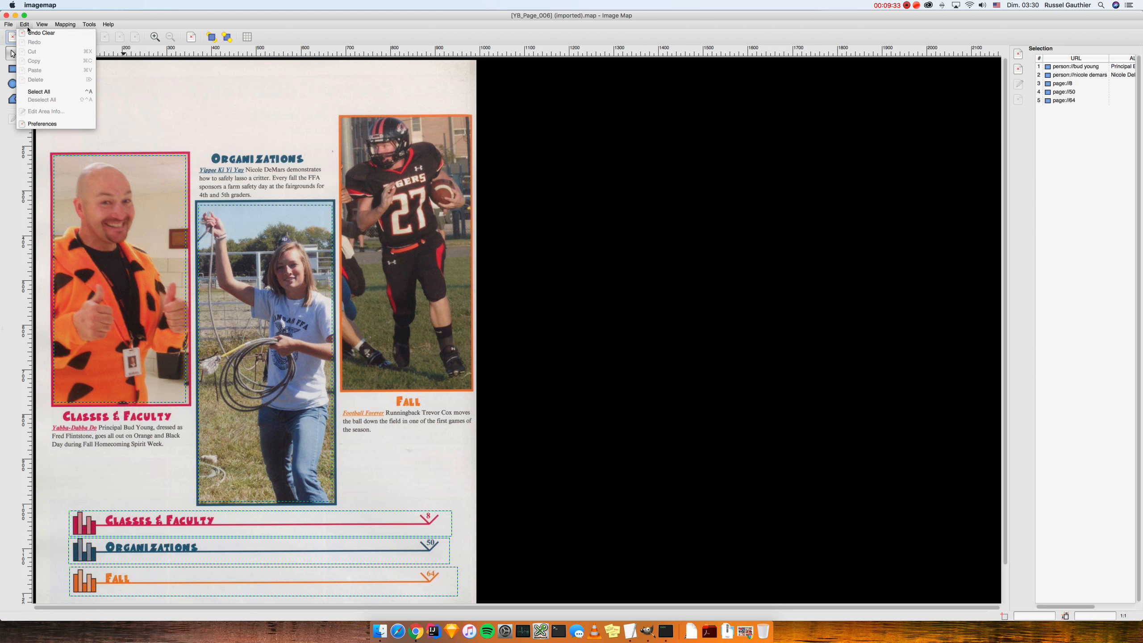
left_click(30, 34)
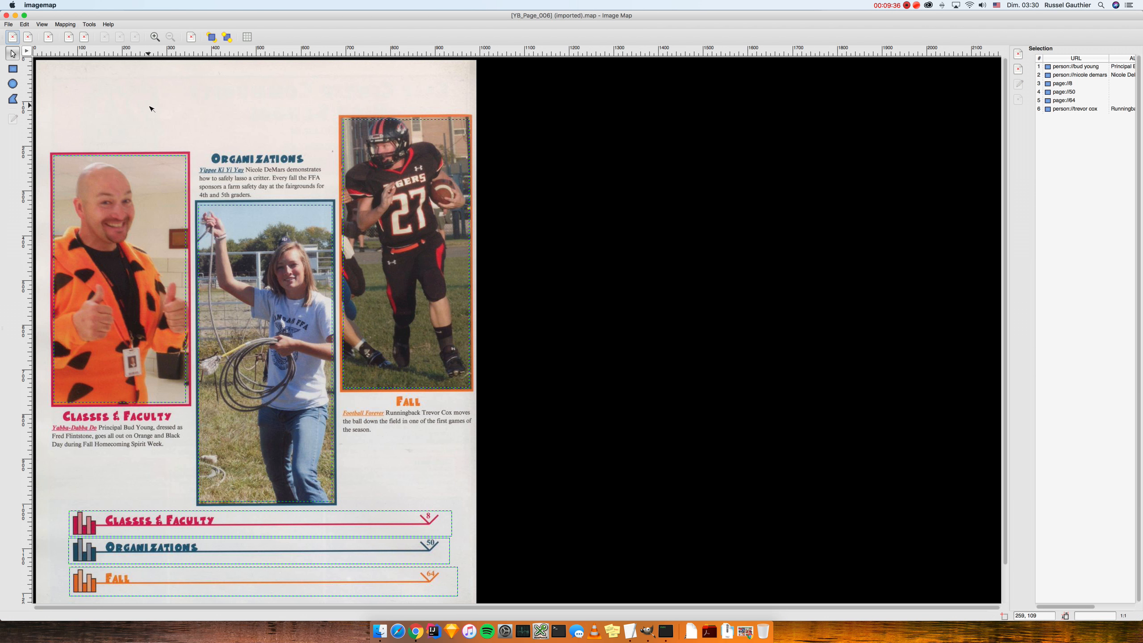
Step: Save the map and close the Image Map editor
left_click(9, 24)
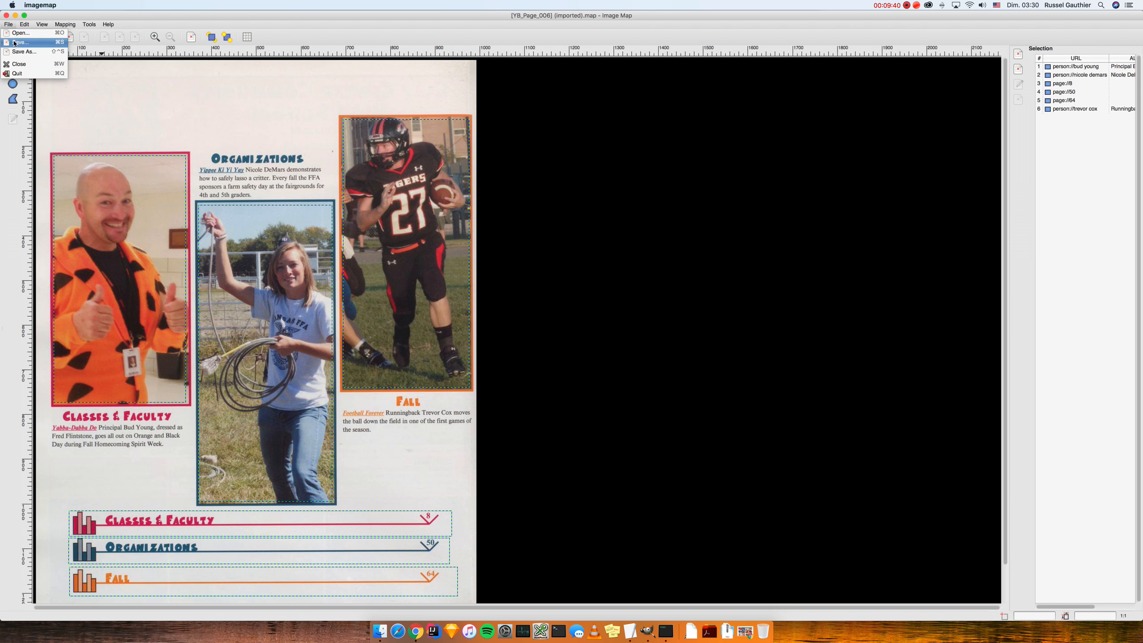
left_click(18, 44)
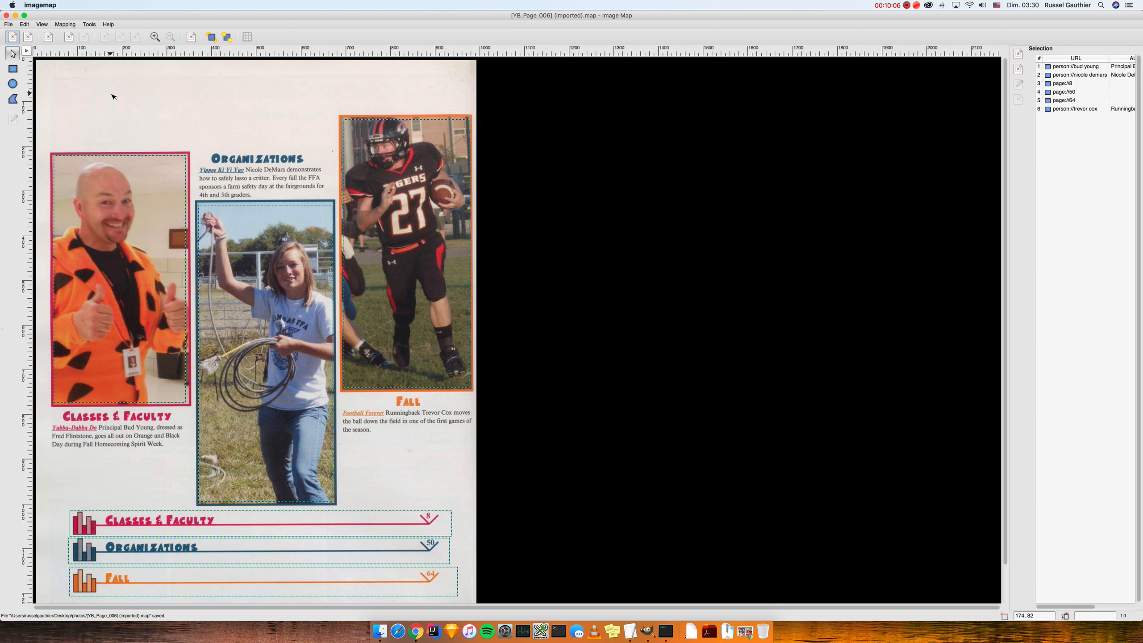
left_click(6, 16)
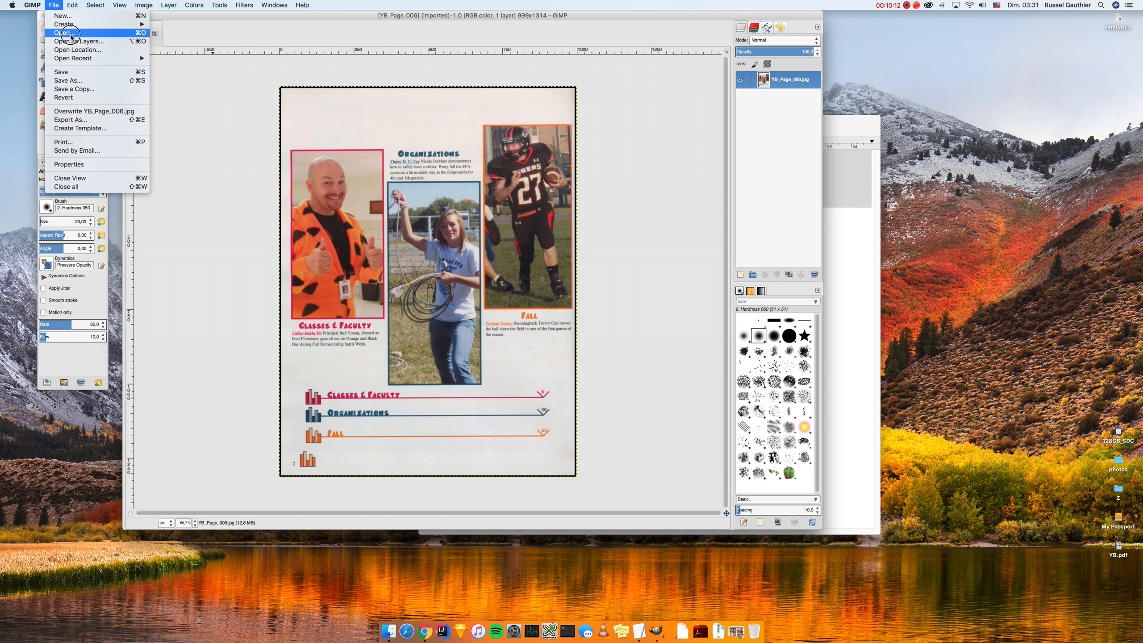
Step: Open scans YB_Page_006 through YB_Page_011 together, then show YB_Page_006 again
left_click(68, 32)
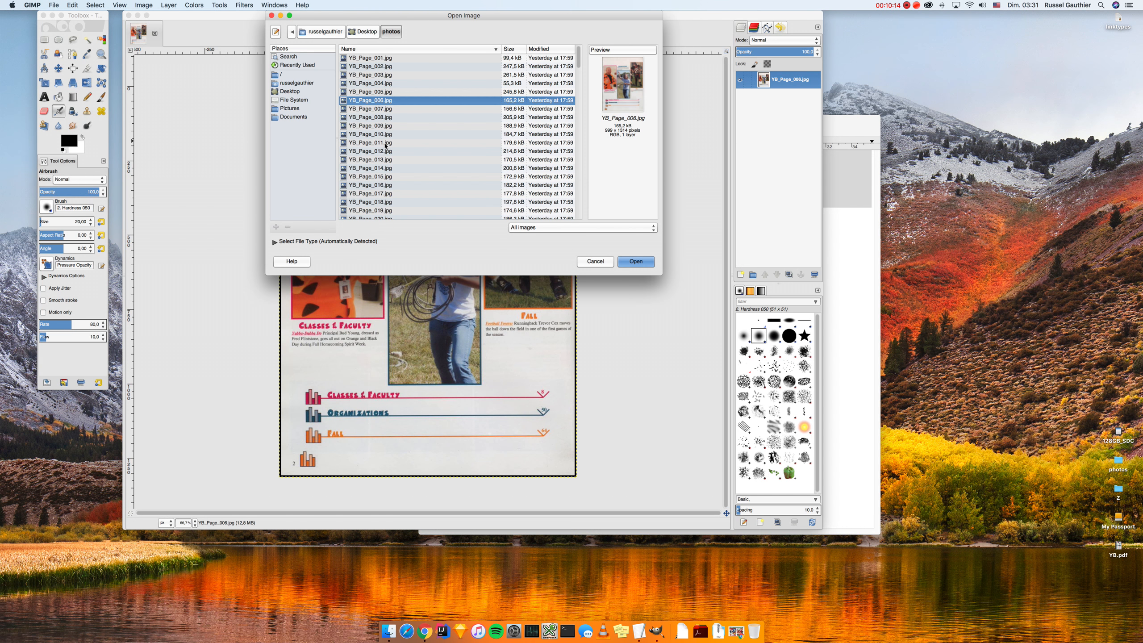
left_click(385, 144, "shift")
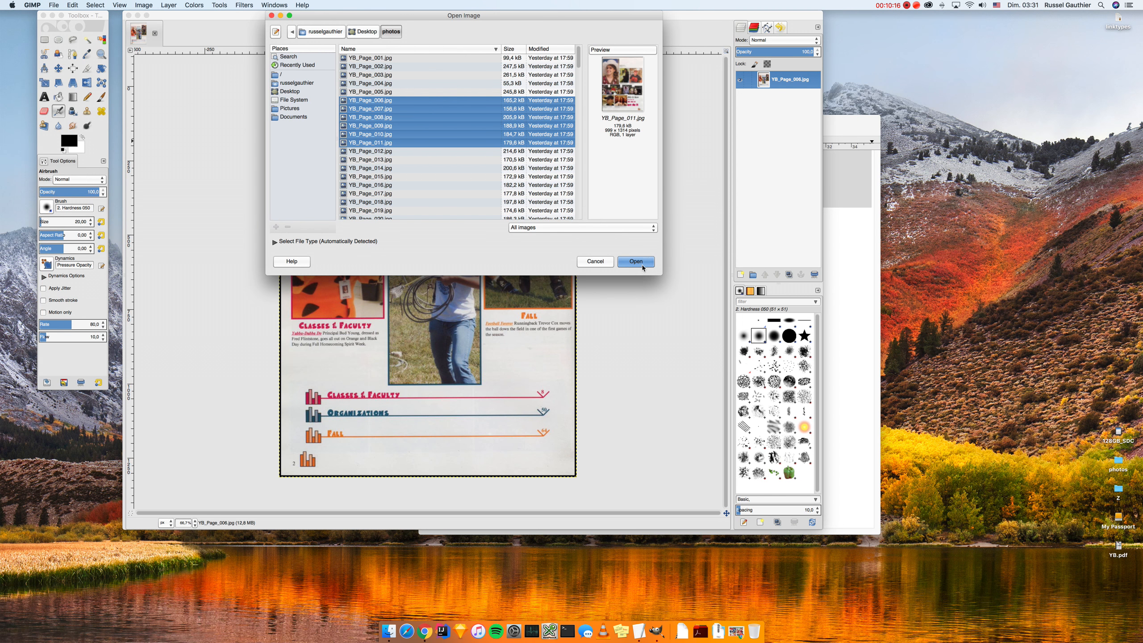
left_click(636, 262)
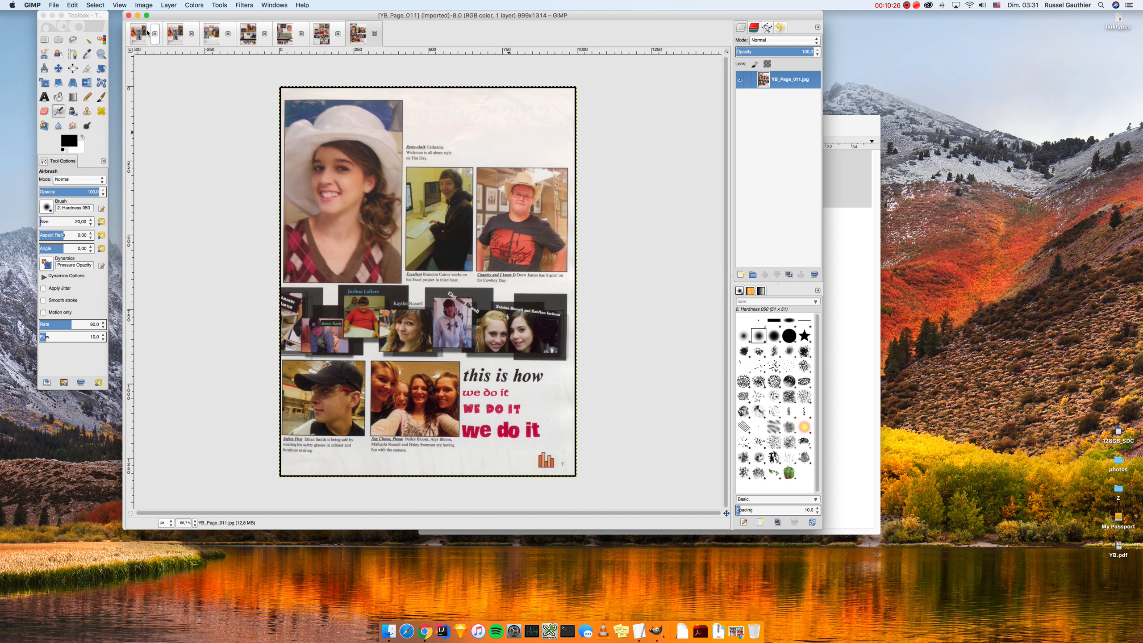
left_click(140, 33)
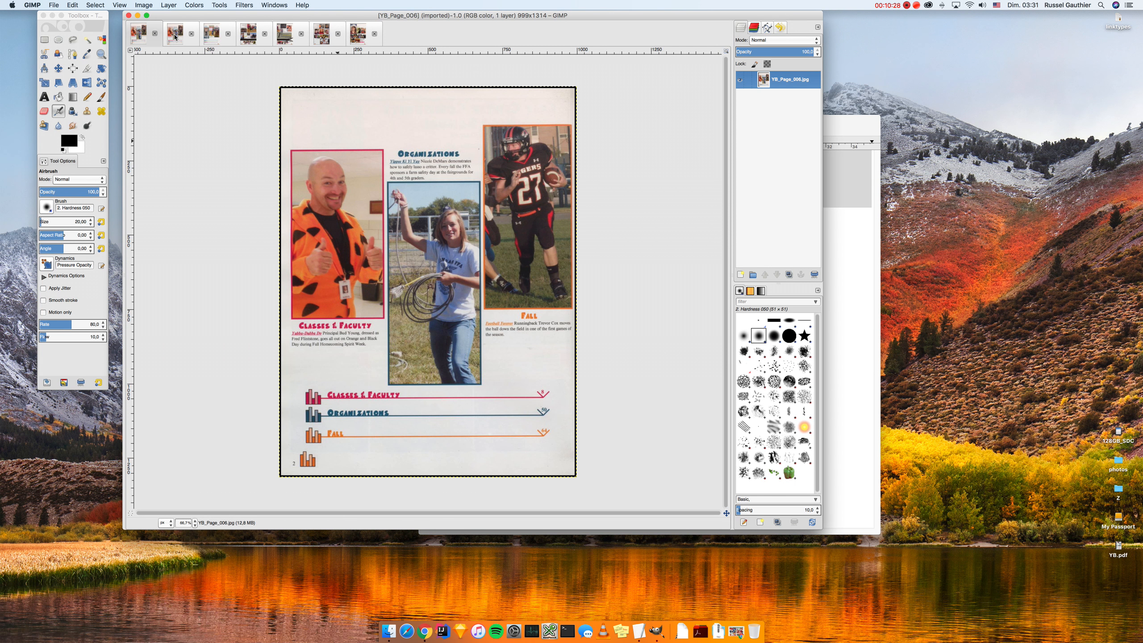
Step: Start the Image Map editor on YB_Page_006 from Filters > Web > Image Map
left_click(238, 4)
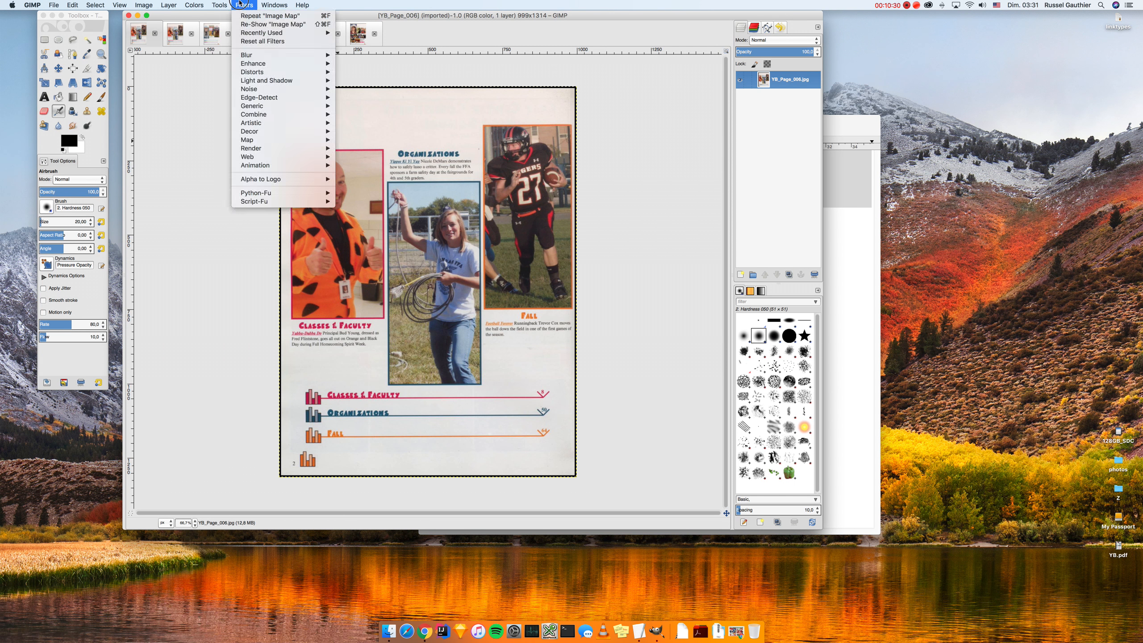
mouse_move(290, 149)
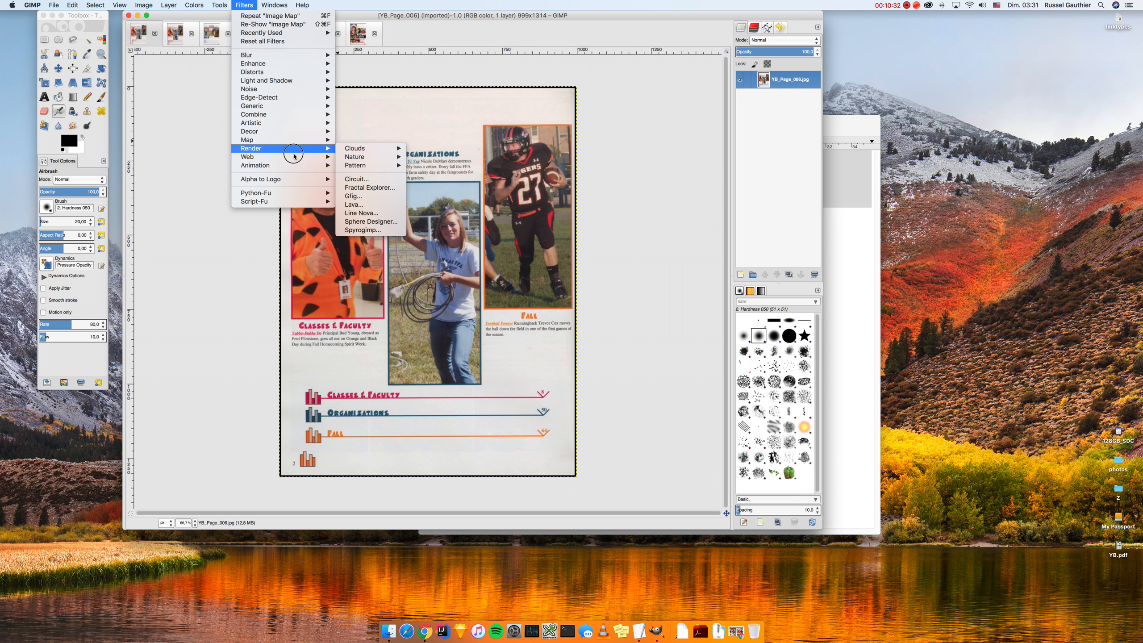
mouse_move(329, 159)
left_click(365, 158)
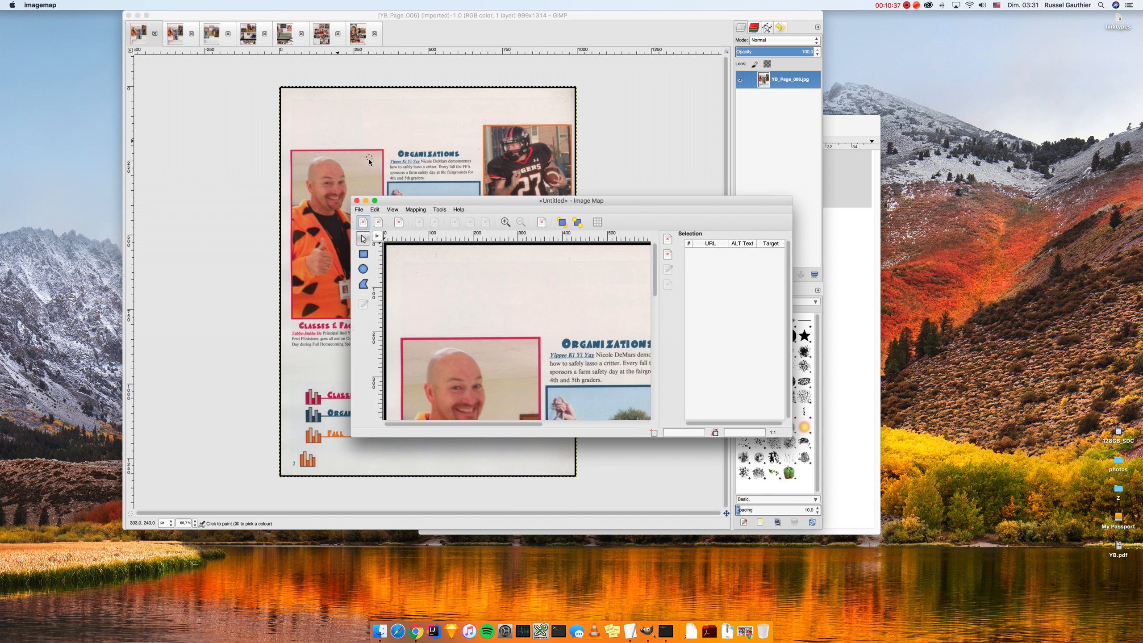
left_click(225, 92)
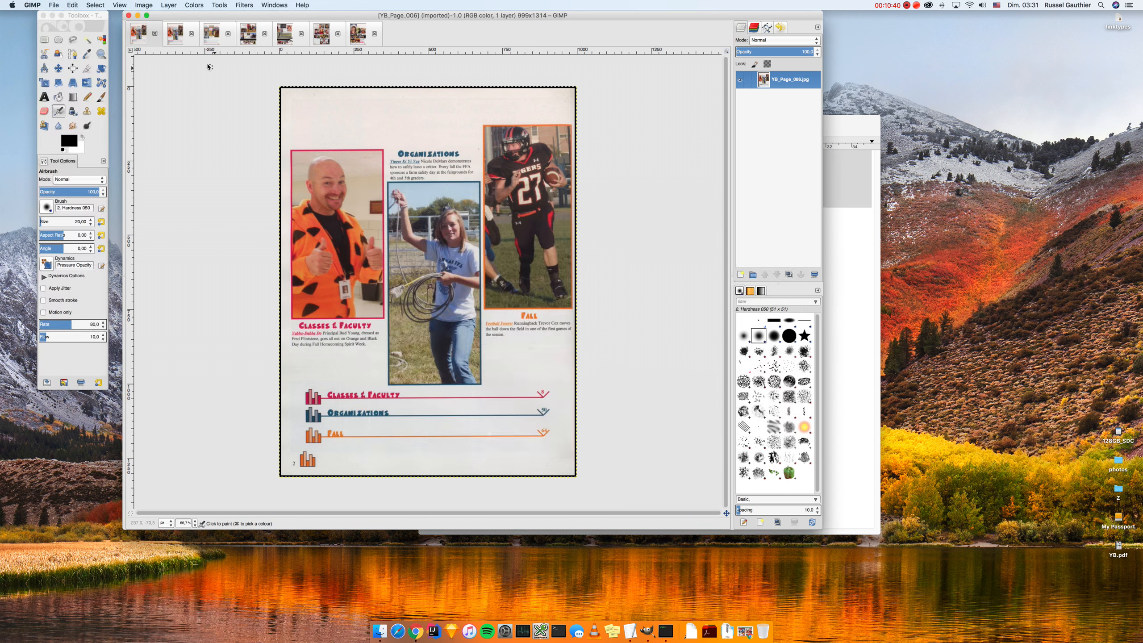
left_click(244, 5)
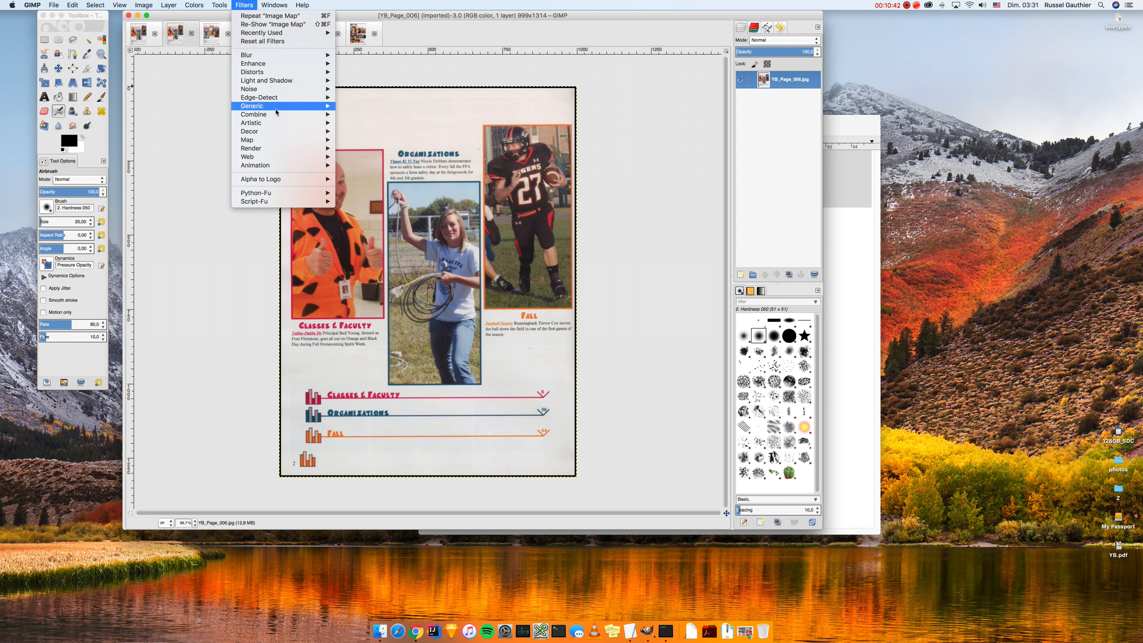
mouse_move(329, 160)
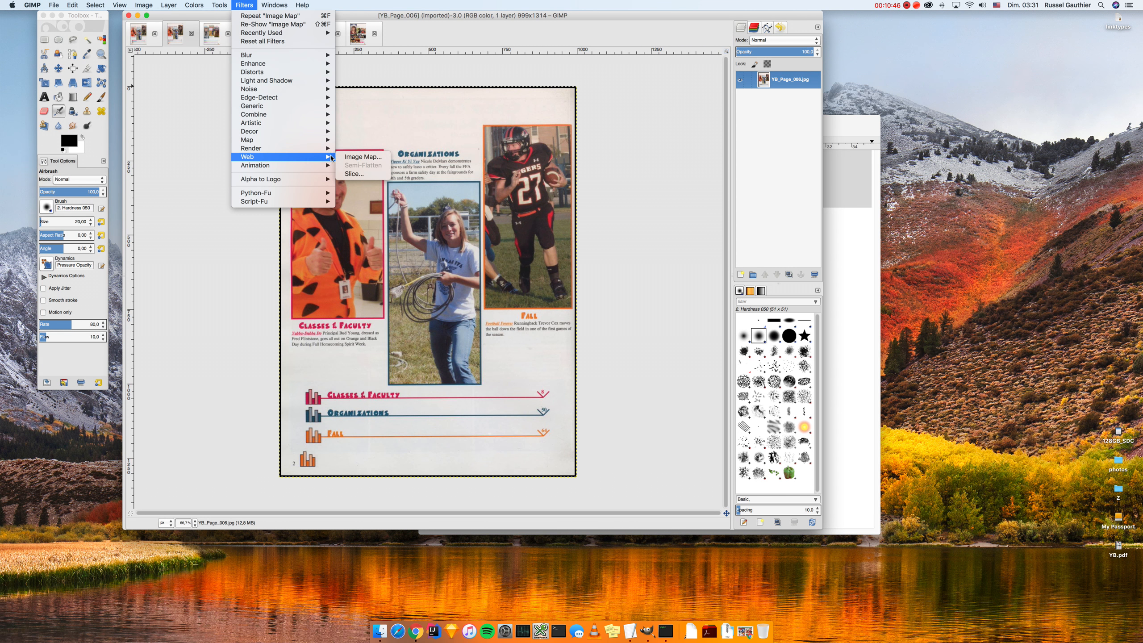
left_click(342, 156)
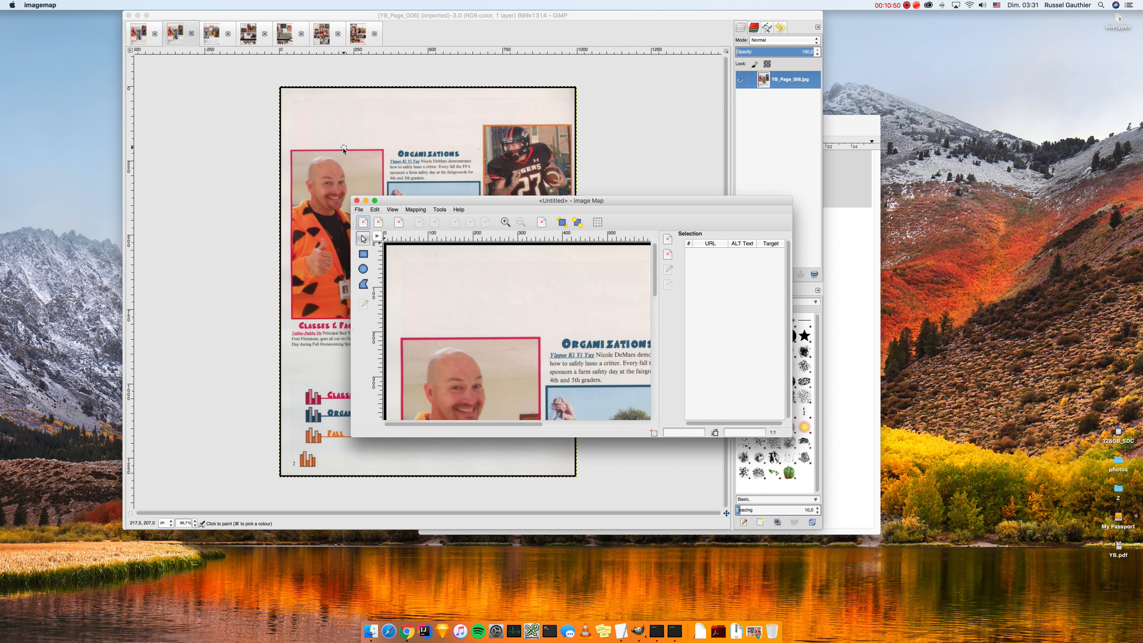
Step: Move the map editor aside and back, then switch to the YB_Page_007 image
left_click_drag(510, 200, 964, 334)
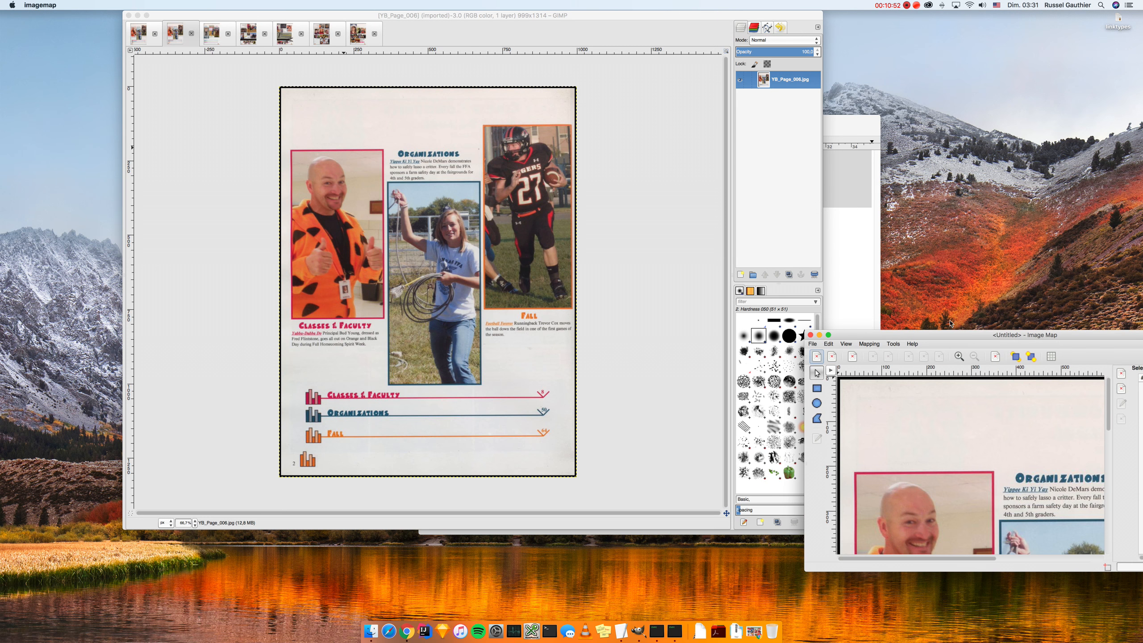
left_click_drag(884, 335, 189, 245)
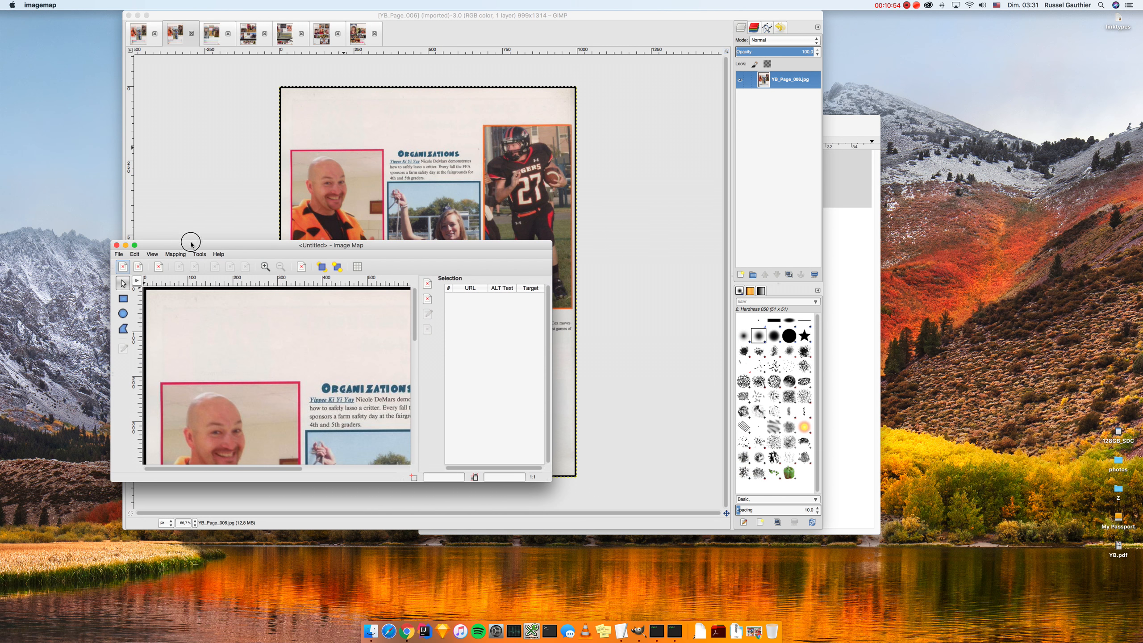
left_click(147, 34)
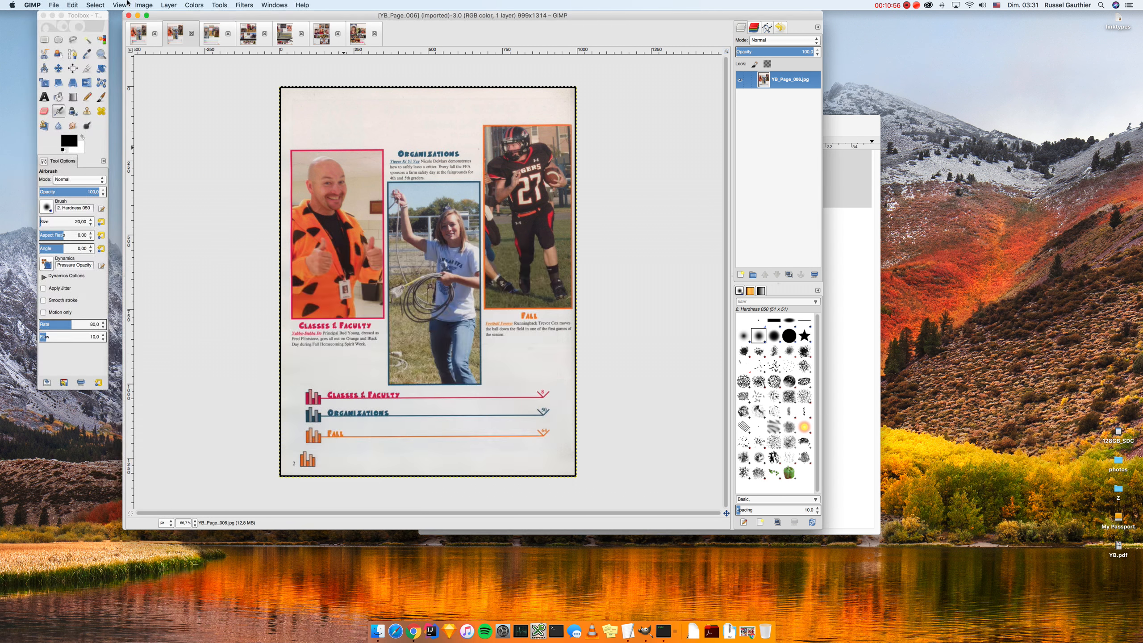
left_click(220, 34)
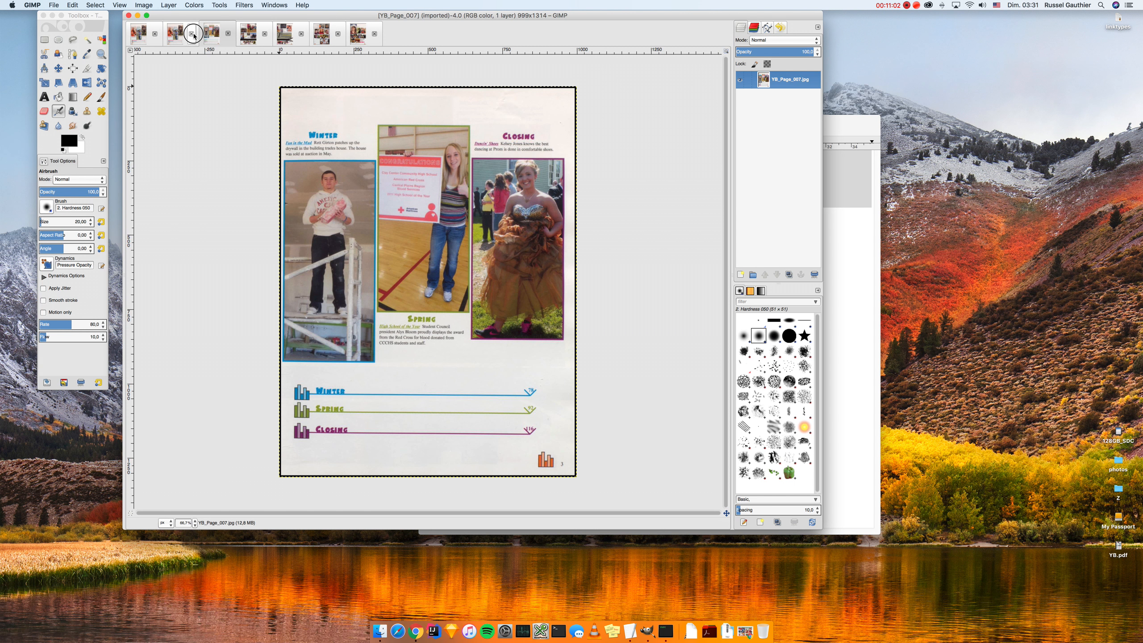
Step: Close the two images ahead of YB_Page_007 and bring the linktypes note forward
left_click(155, 35)
left_click(155, 35)
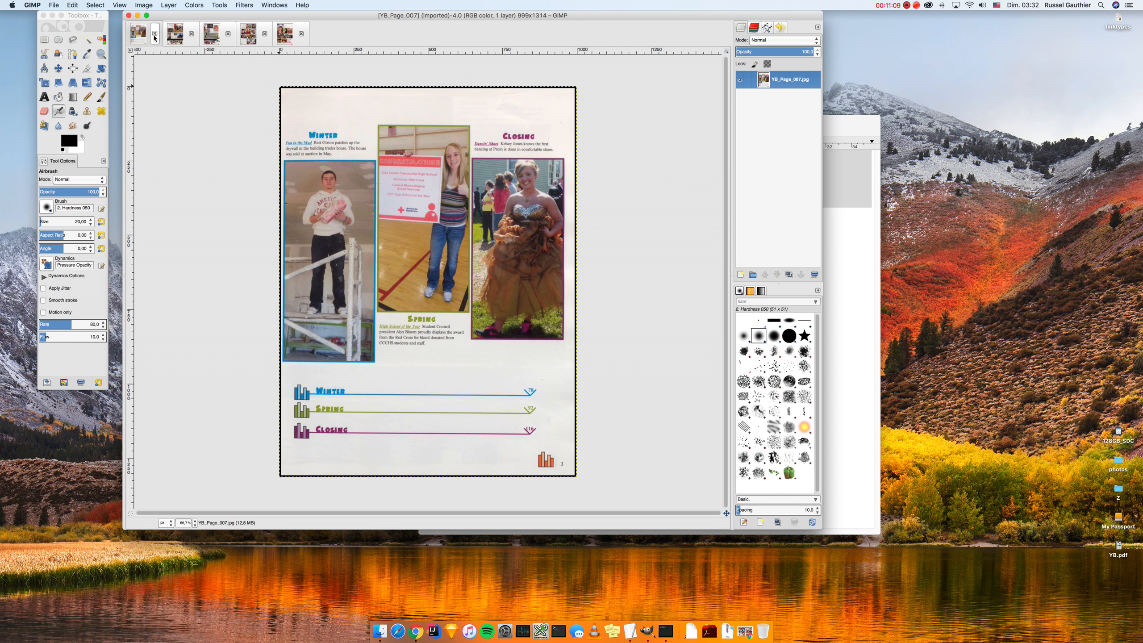
left_click(630, 631)
Step: Highlight the 'person' and 'tel' link types in the linktypes note, then bring the catalog forward
left_click(610, 478)
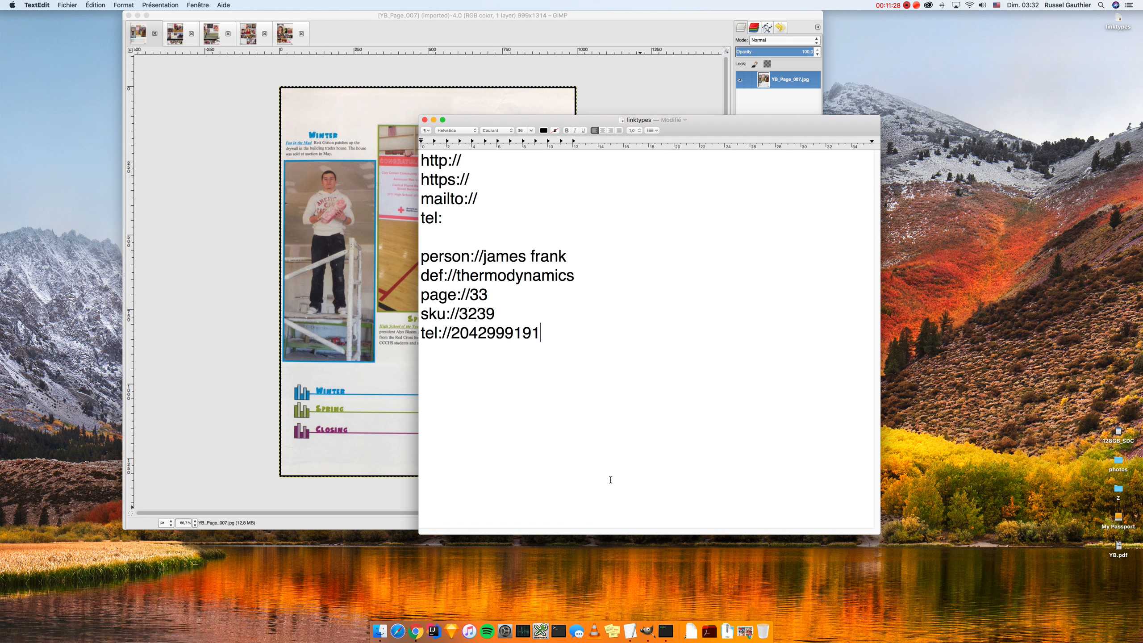
left_click_drag(551, 120, 548, 112)
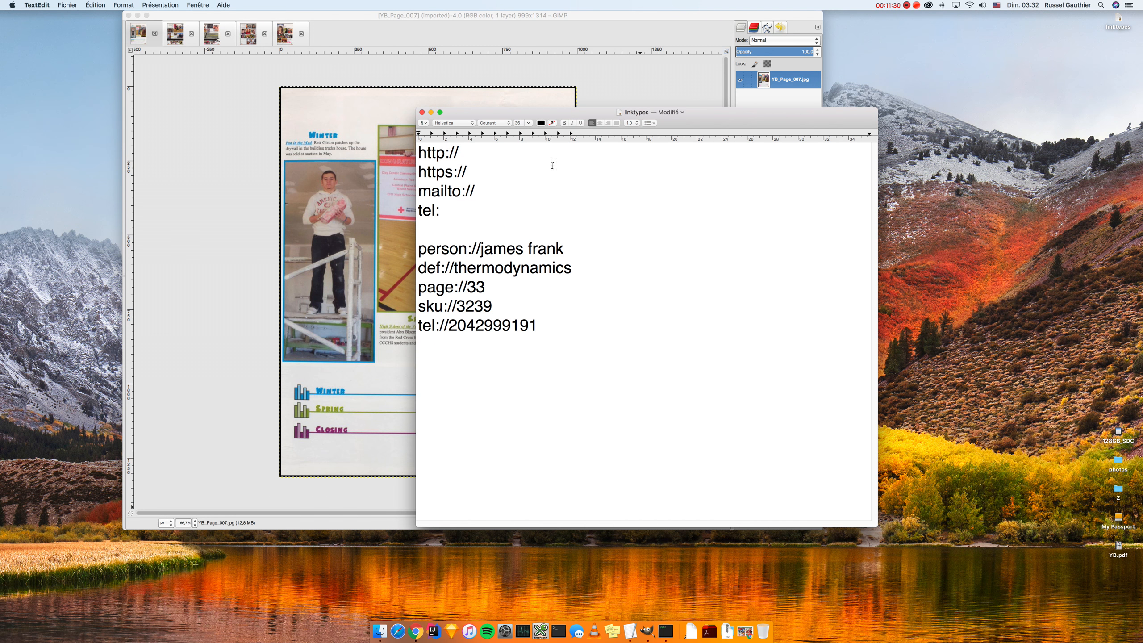
left_click_drag(417, 249, 418, 325)
left_click(494, 366)
left_click(416, 631)
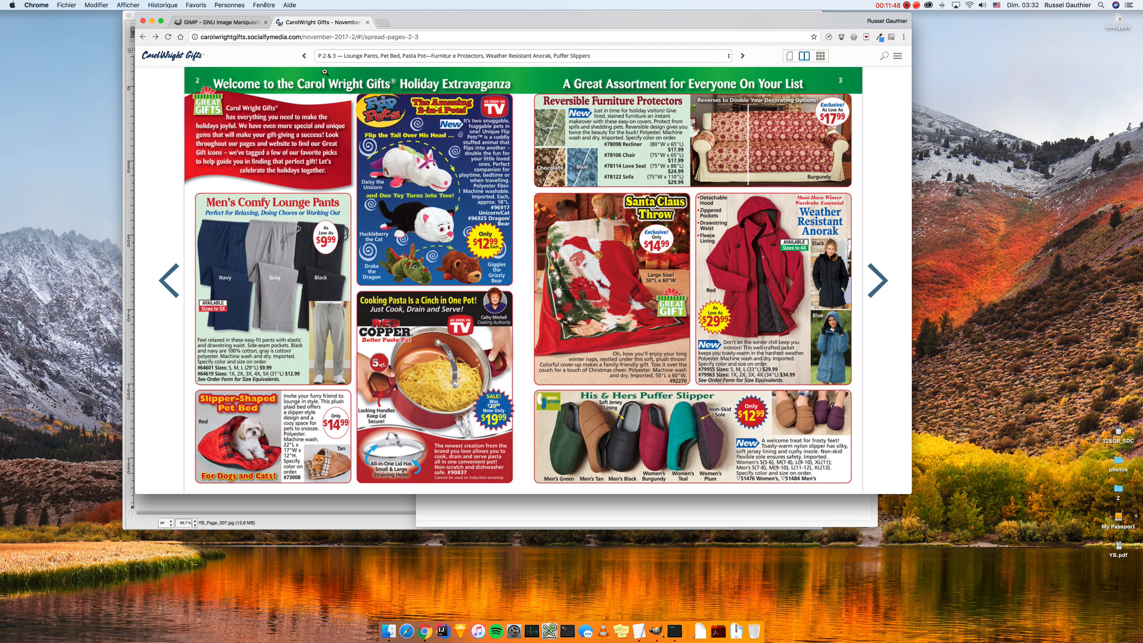
Step: Insert 'hotspots/' before 'november' in the catalog URL, follow the Santa Claus Throw link, and go back
double_click(309, 37)
key("Left")
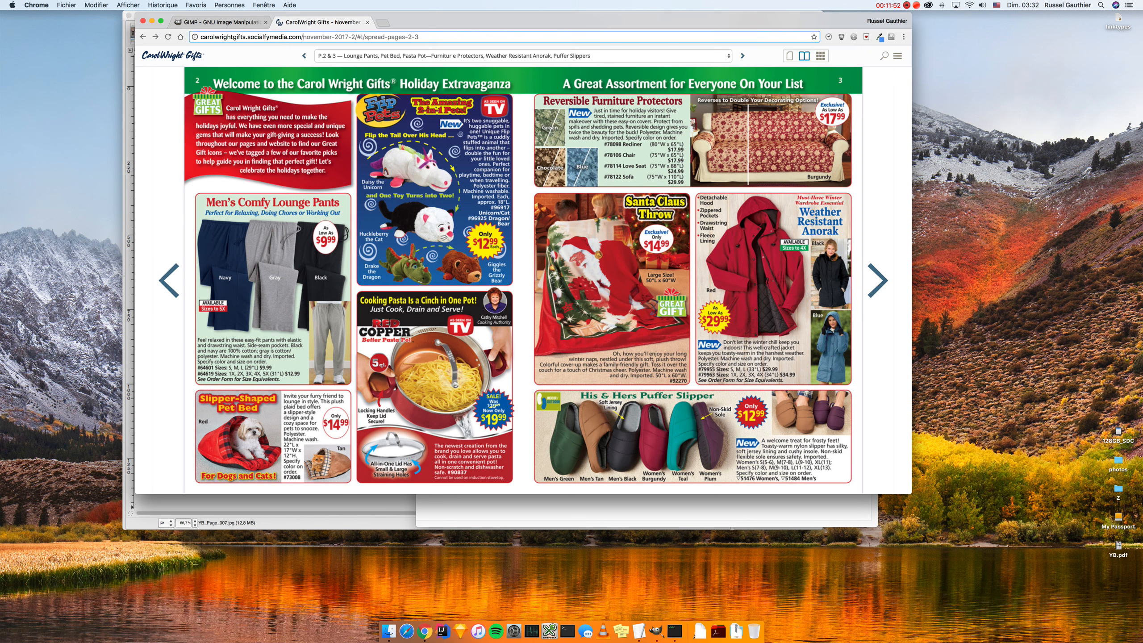
type("hotspots/")
key("Return")
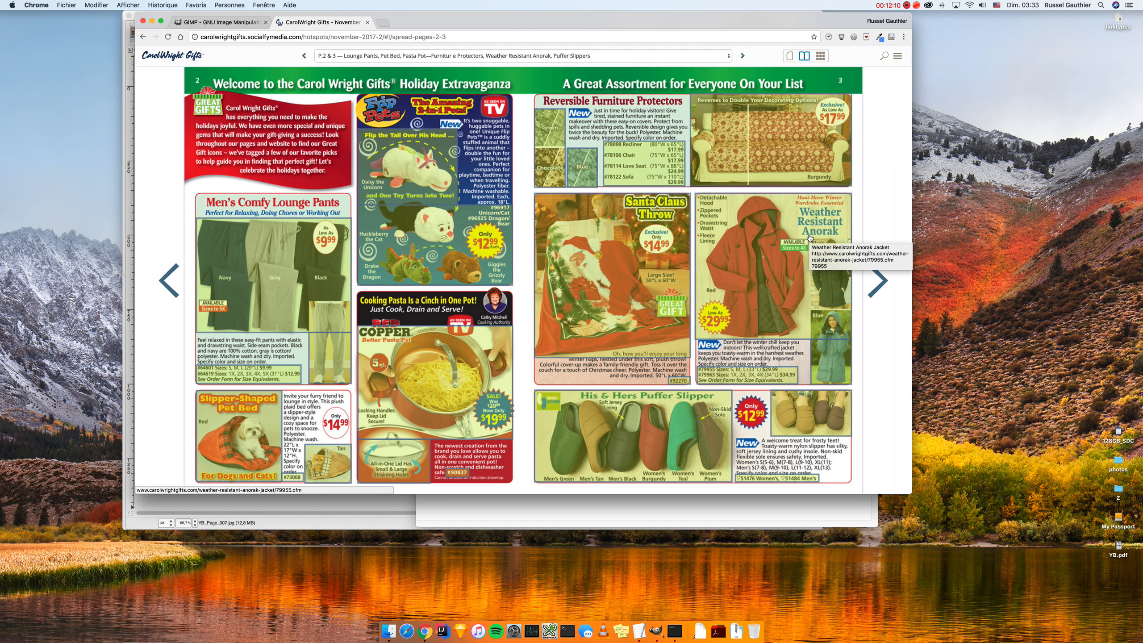
left_click(574, 266)
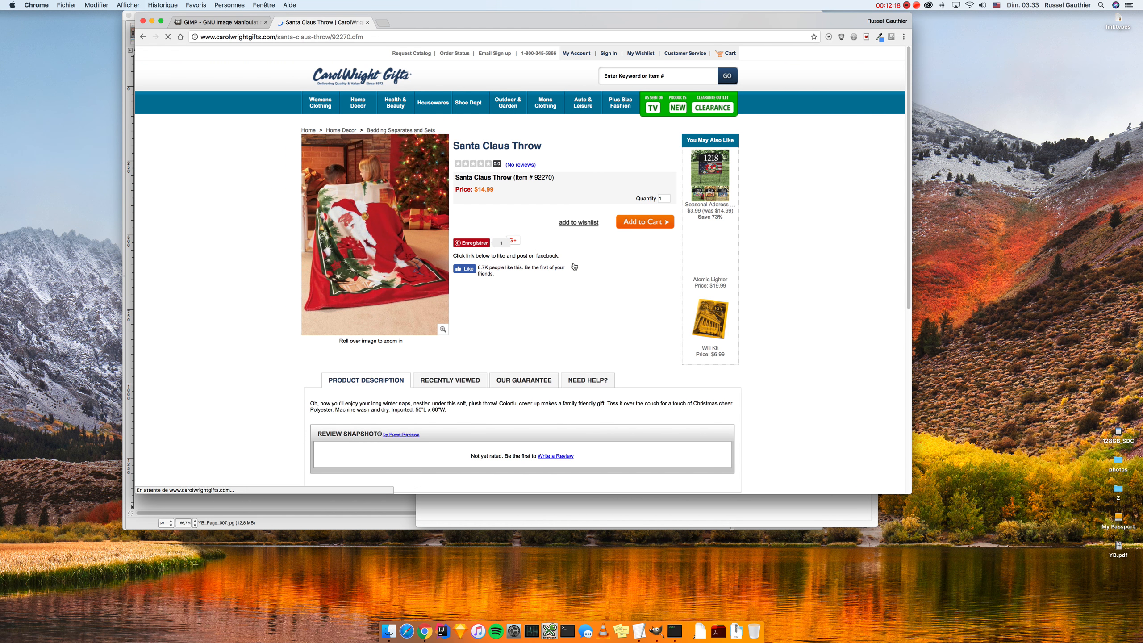
key("super+Left")
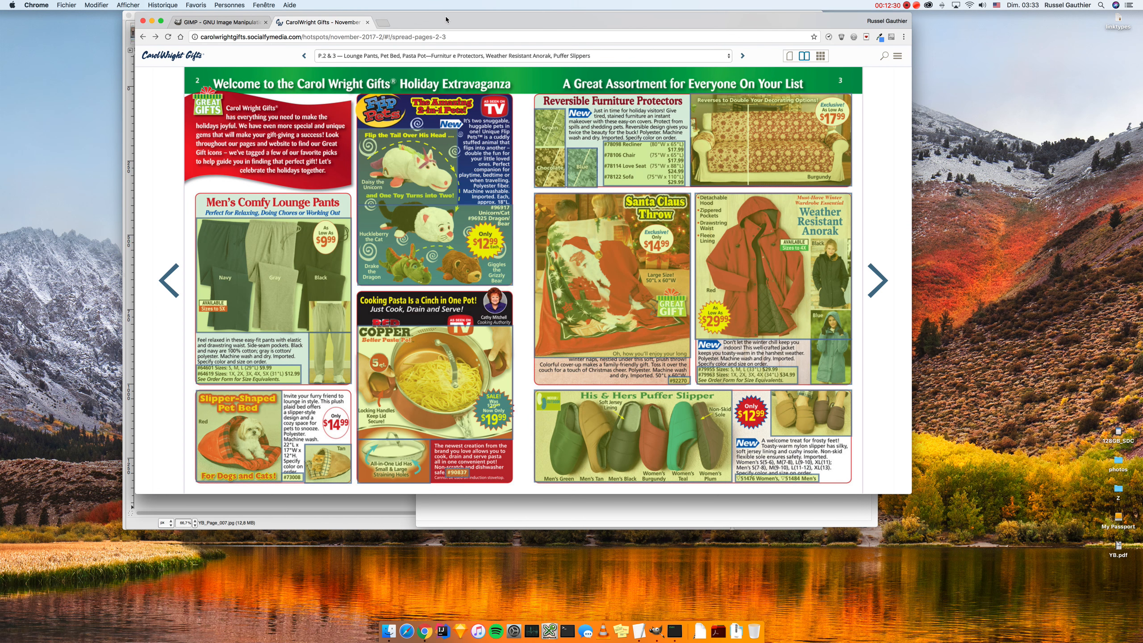
left_click_drag(446, 19, 473, 106)
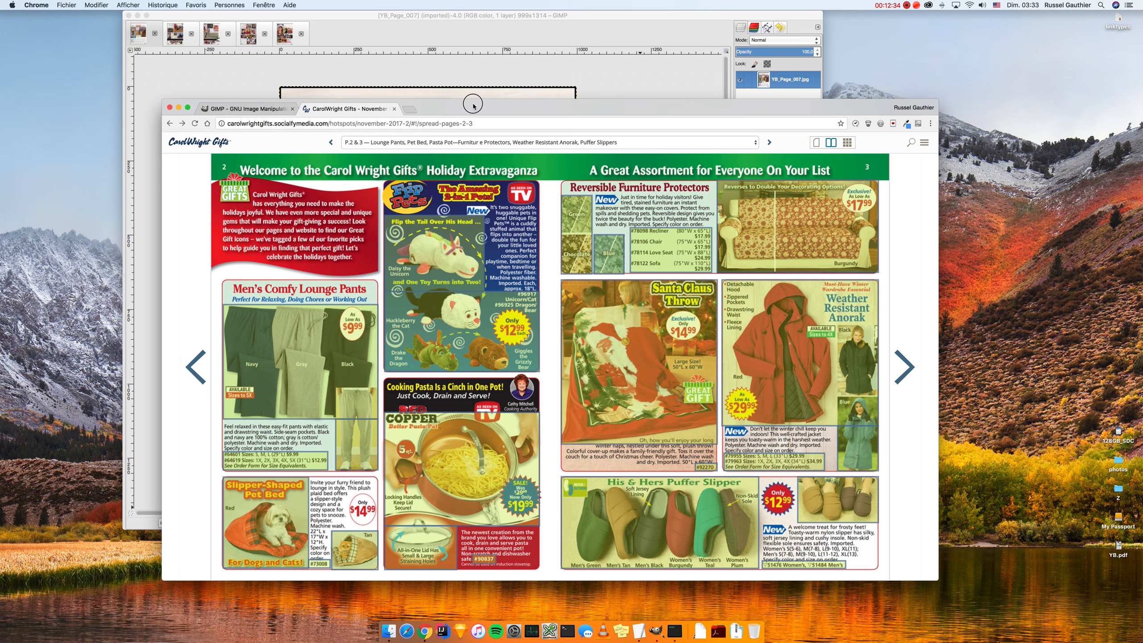
left_click_drag(474, 106, 462, 78)
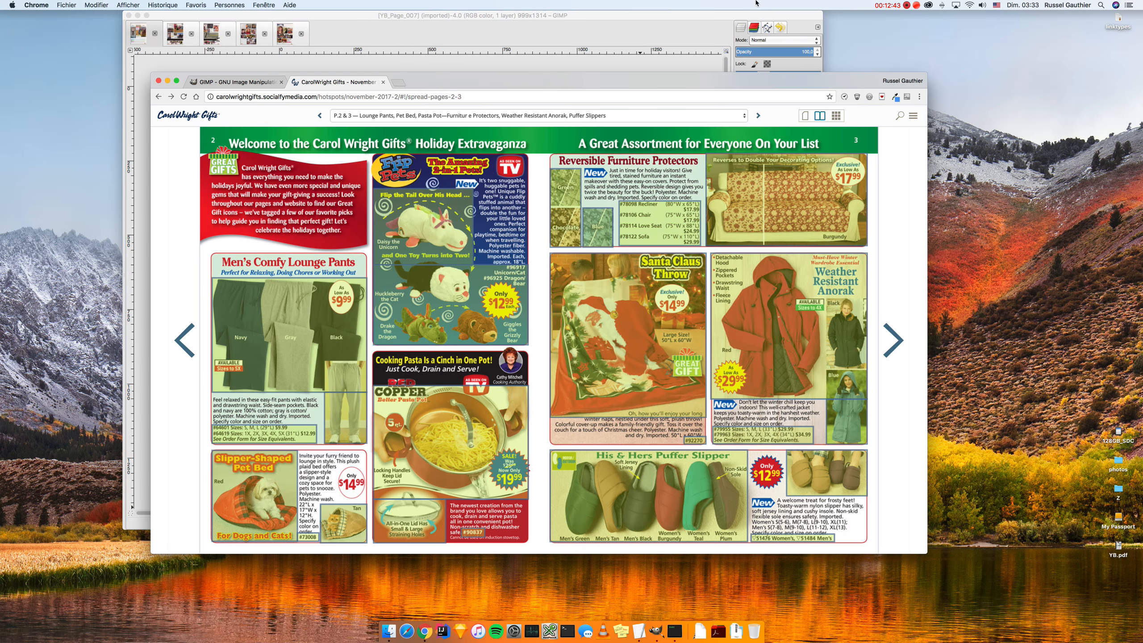
left_click(907, 5)
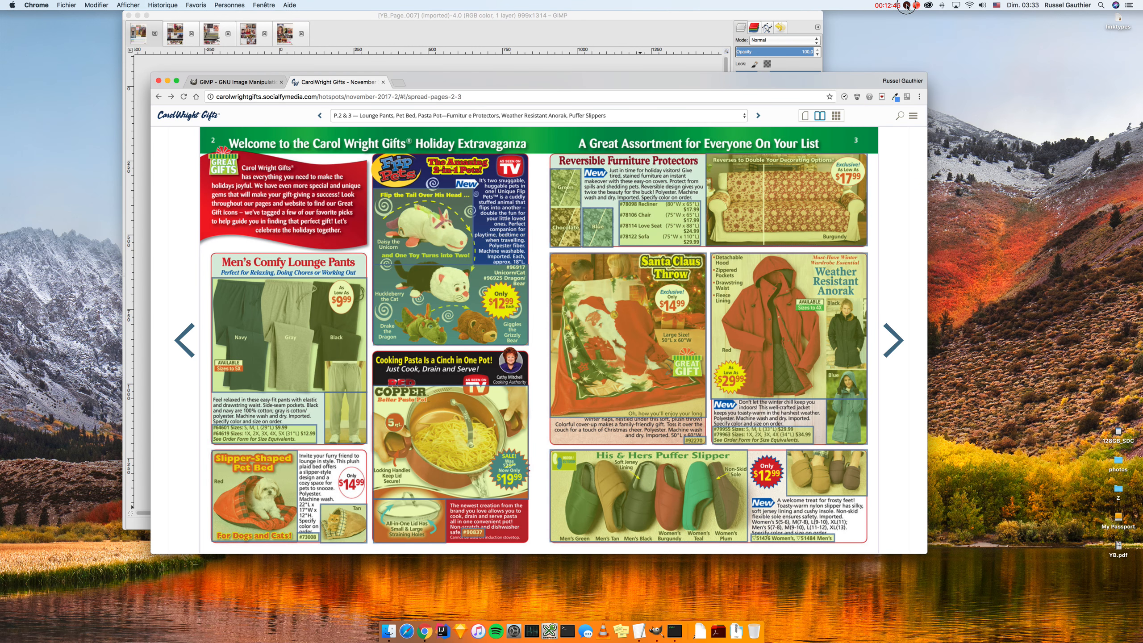